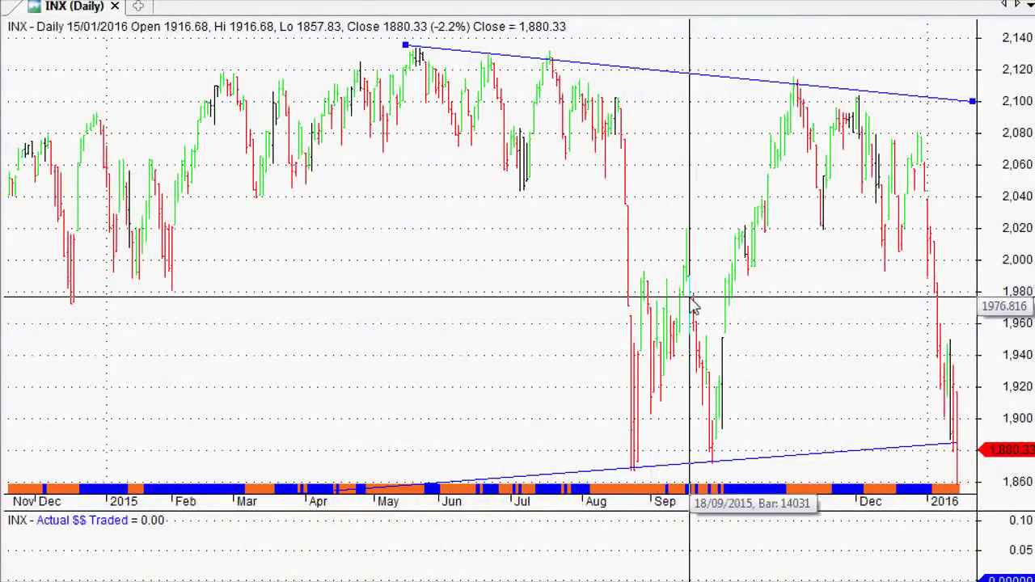
Draw zigzag swing lines linking the S&P 500 highs and lows from the April 2014 low to January 2016.
{"action": "mouse_move", "coordinate": [697, 310]}
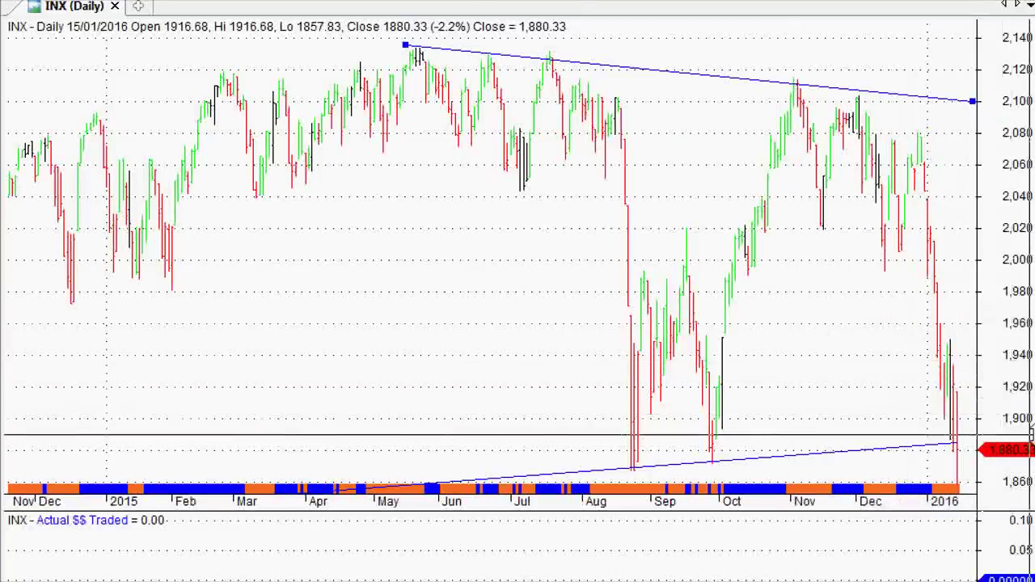
{"action": "key", "text": "minus"}
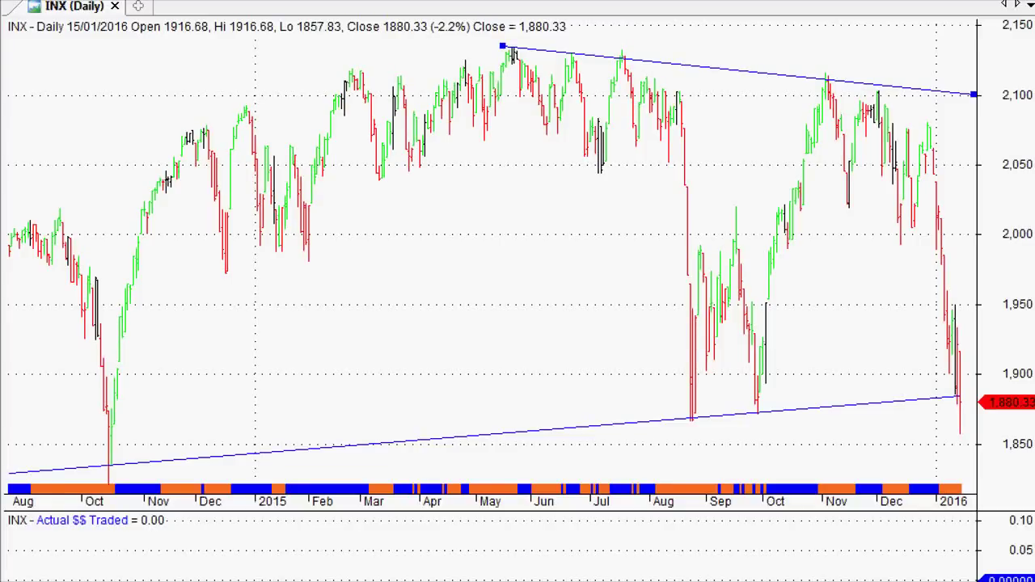
{"action": "scroll", "coordinate": [518, 267], "scroll_direction": "down", "scroll_amount": 3}
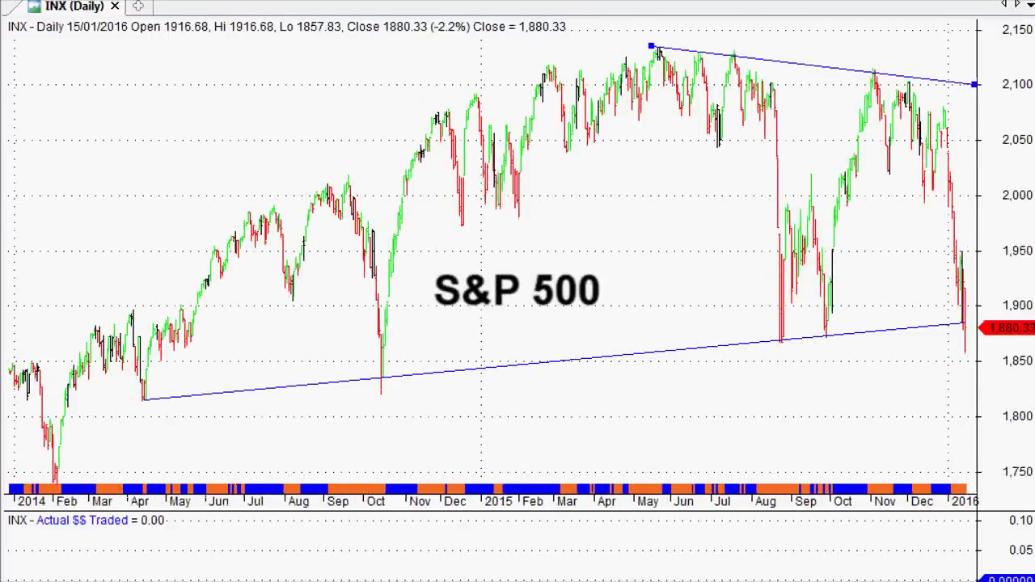
{"action": "mouse_move", "coordinate": [143, 398]}
{"action": "left_mouse_down"}
{"action": "mouse_move", "coordinate": [322, 192]}
{"action": "mouse_move", "coordinate": [383, 376]}
{"action": "mouse_move", "coordinate": [658, 50]}
{"action": "mouse_move", "coordinate": [779, 338]}
{"action": "mouse_move", "coordinate": [891, 151]}
{"action": "mouse_move", "coordinate": [904, 81]}
{"action": "mouse_move", "coordinate": [947, 326]}
{"action": "left_mouse_up"}
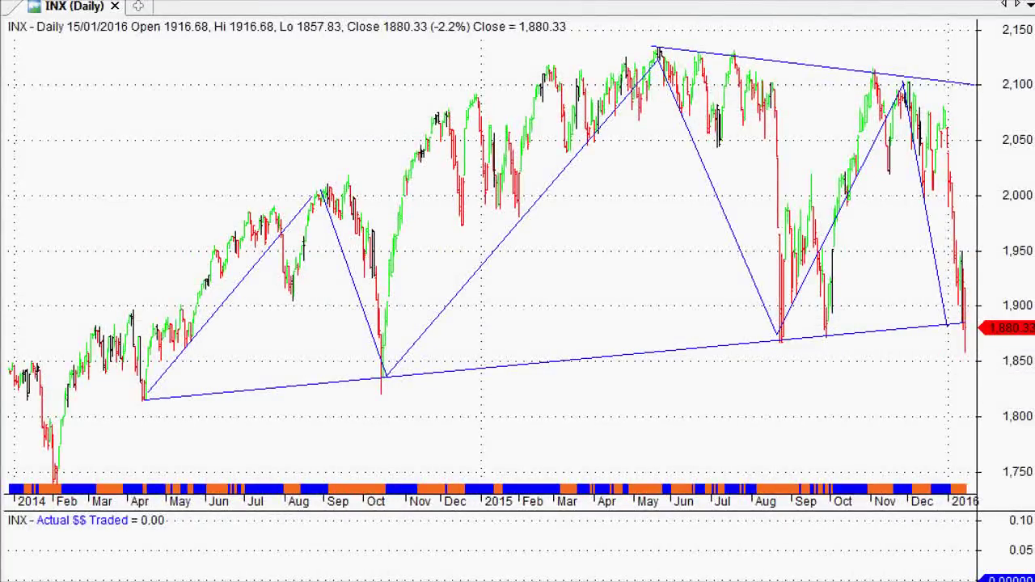
Place a Fibonacci retracement with 100% at about 1865.39 and 0% at about 2132.62 on the May 2015 high.
{"action": "left_click_drag", "start_coordinate": [578, 344], "coordinate": [659, 50]}
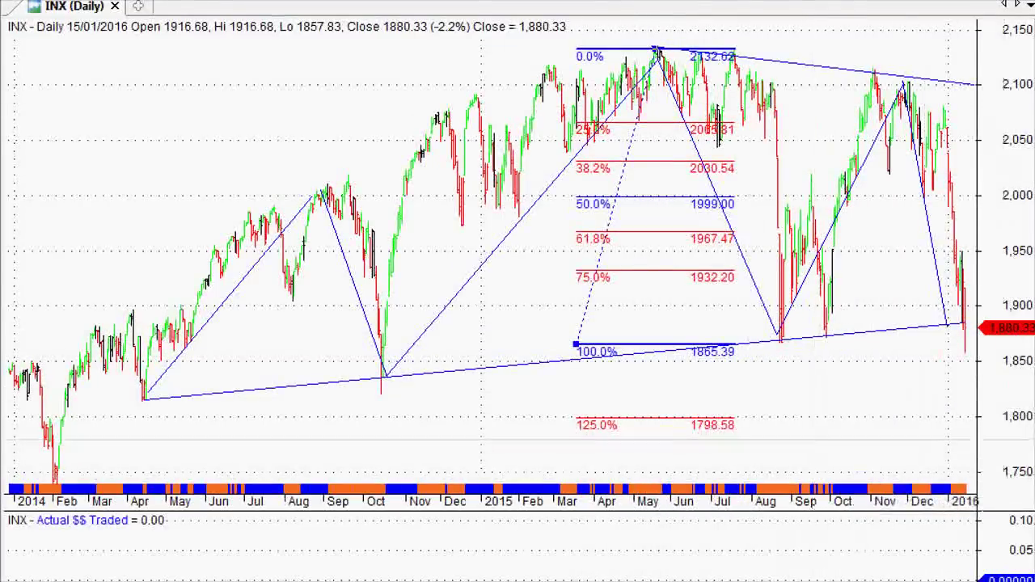
{"action": "key", "text": "Down"}
{"action": "key", "text": "Down"}
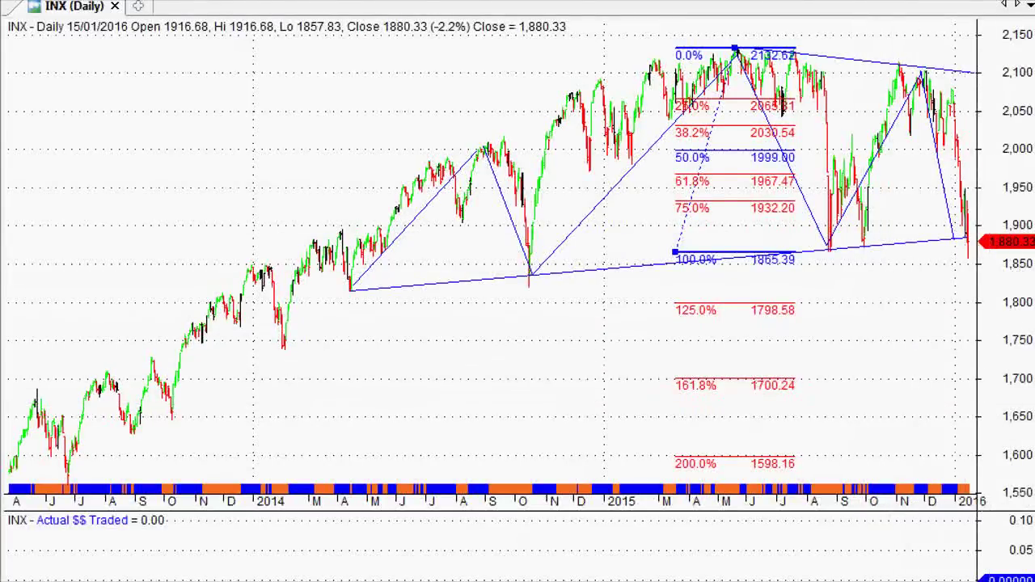
Examine the January 2016 price bars against the rising lower trendline, close up and across the wider pattern.
{"action": "scroll", "coordinate": [962, 395], "scroll_direction": "up", "scroll_amount": 4}
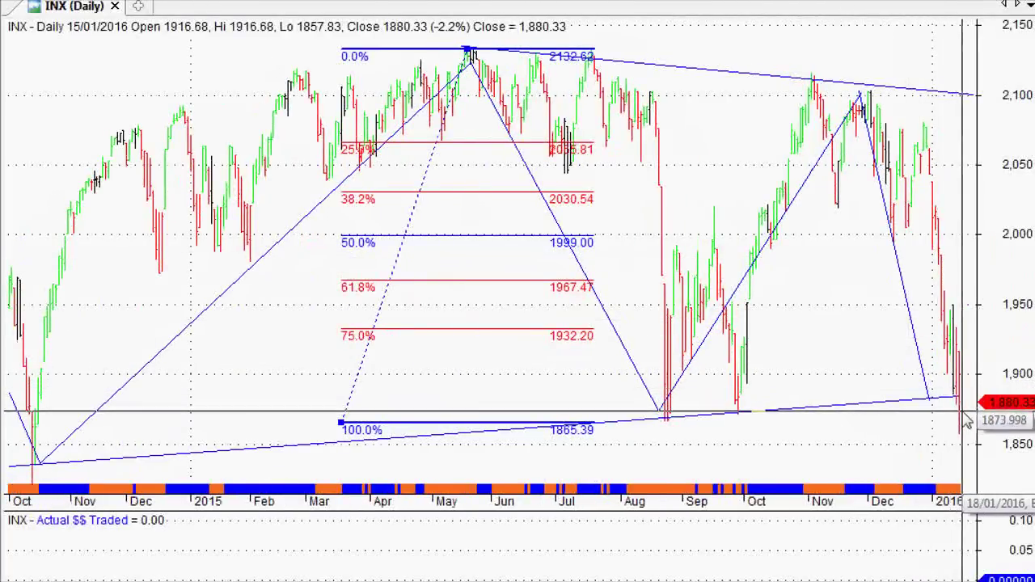
{"action": "scroll", "coordinate": [967, 422], "scroll_direction": "up", "scroll_amount": 3}
{"action": "scroll", "coordinate": [934, 447], "scroll_direction": "up", "scroll_amount": 3}
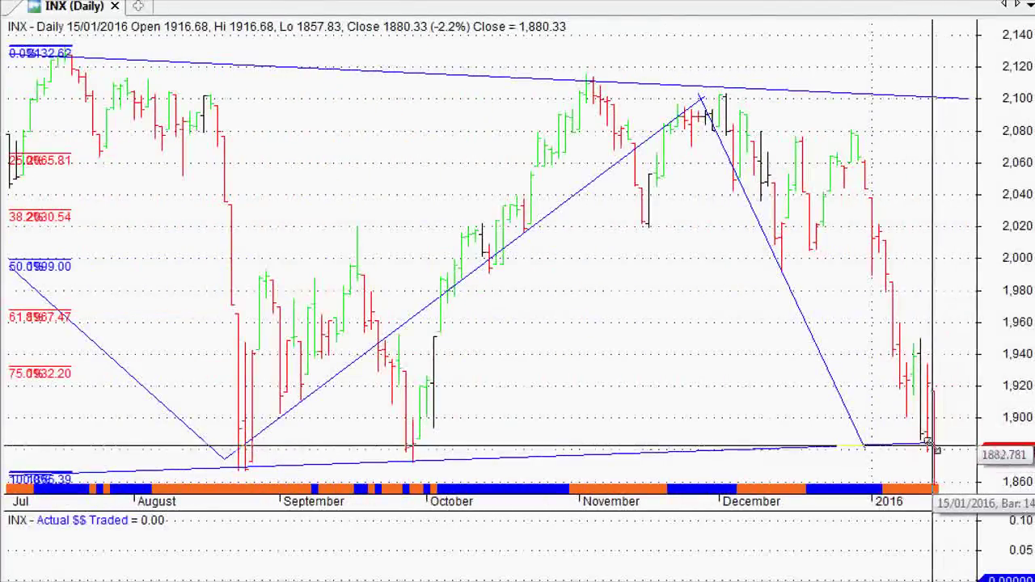
{"action": "scroll", "coordinate": [948, 453], "scroll_direction": "down", "scroll_amount": 10}
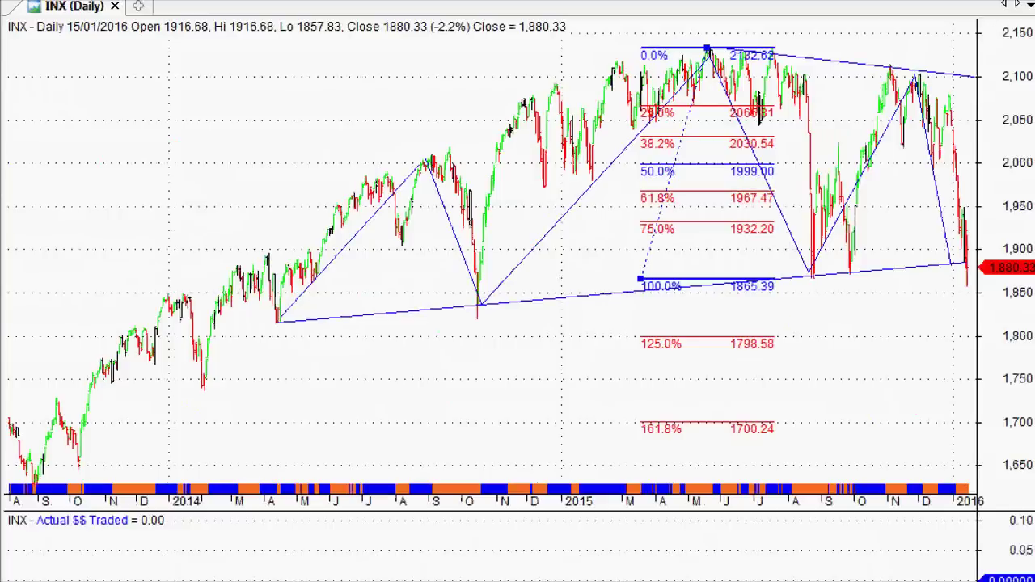
{"action": "scroll", "coordinate": [704, 420], "scroll_direction": "up", "scroll_amount": 2}
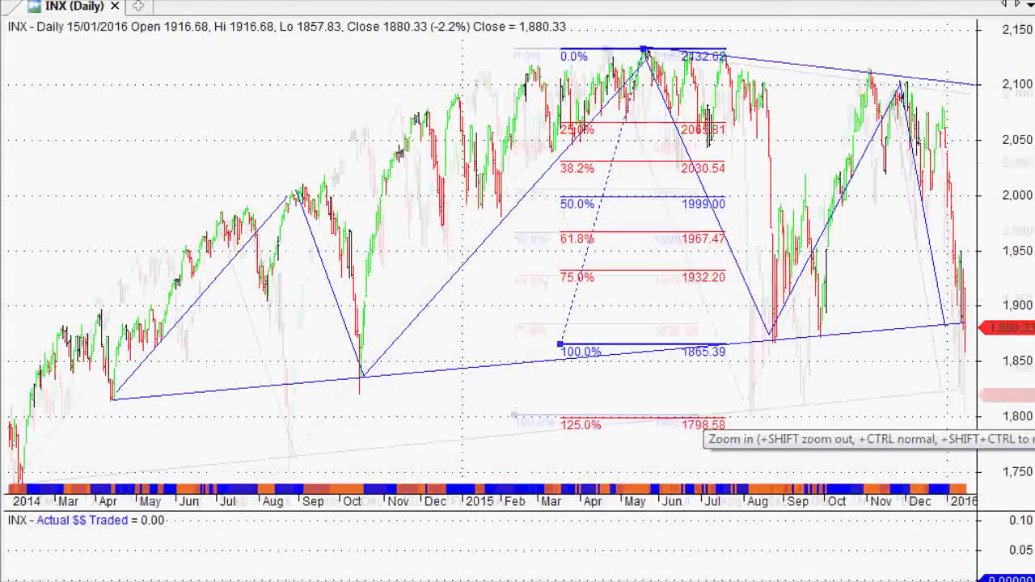
{"action": "key", "text": "plus"}
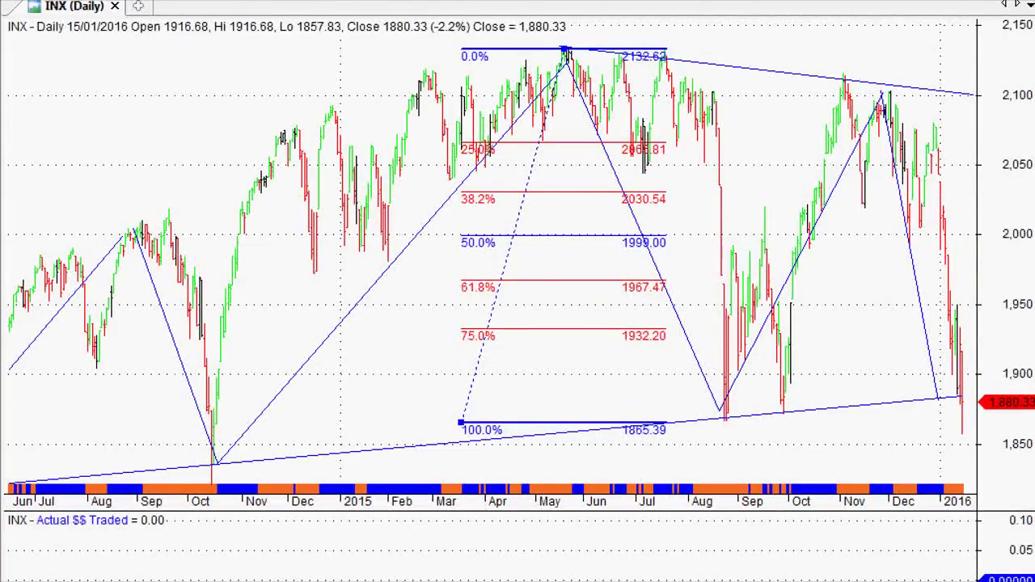
Draw two near-horizontal lines at about 1,875 and 1,820 around the October 2014 low, and delete both.
{"action": "scroll", "coordinate": [492, 267], "scroll_direction": "left", "scroll_amount": 5}
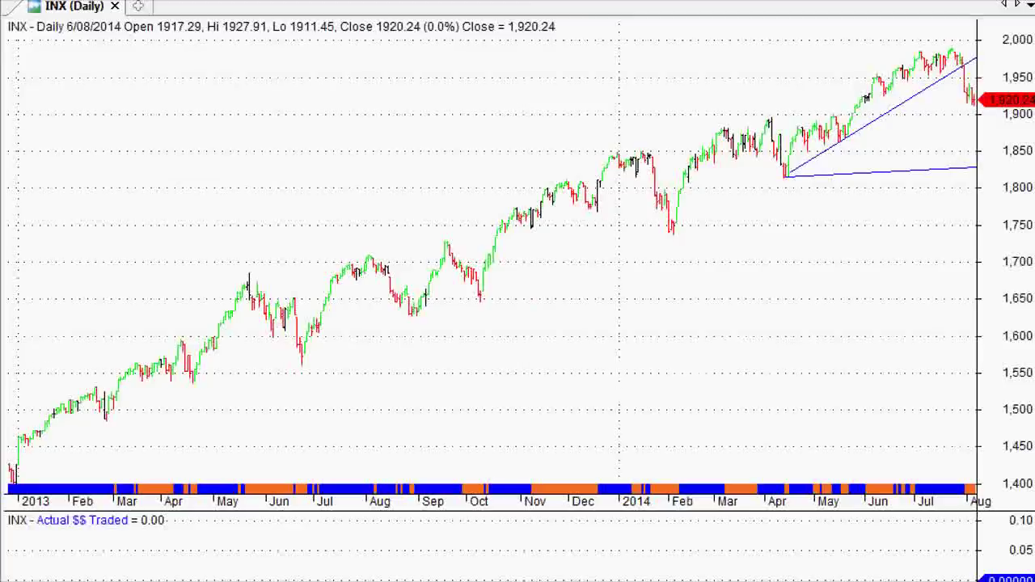
{"action": "scroll", "coordinate": [492, 267], "scroll_direction": "right", "scroll_amount": 2}
{"action": "scroll", "coordinate": [492, 267], "scroll_direction": "up", "scroll_amount": 5}
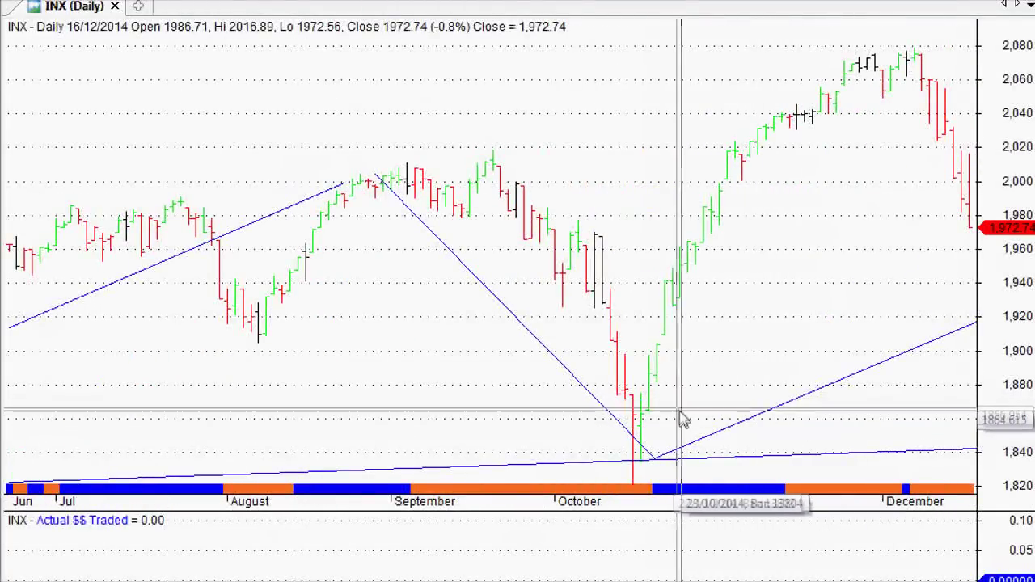
{"action": "scroll", "coordinate": [590, 439], "scroll_direction": "up", "scroll_amount": 1}
{"action": "scroll", "coordinate": [590, 439], "scroll_direction": "up", "scroll_amount": 2}
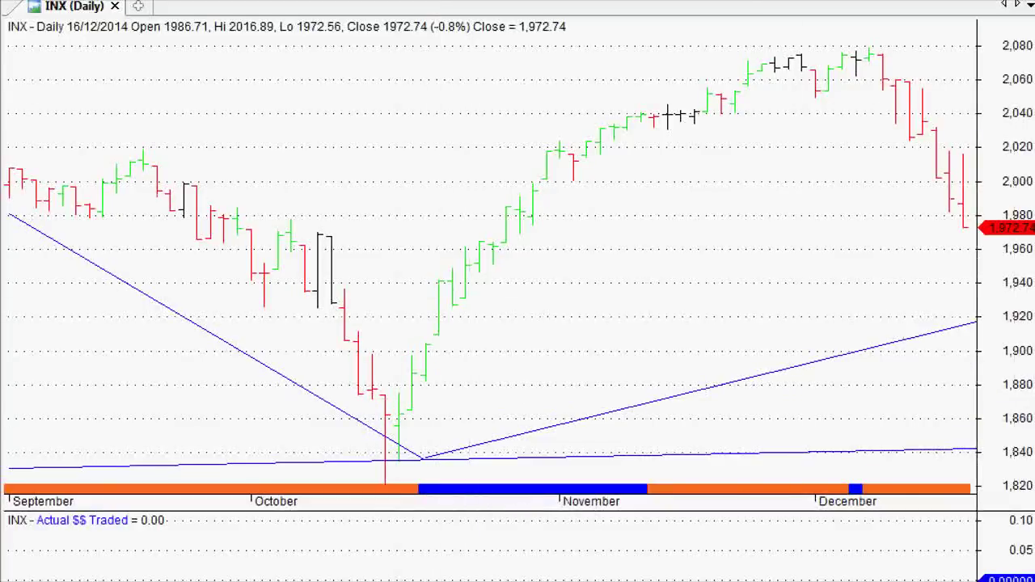
{"action": "left_click_drag", "start_coordinate": [304, 391], "coordinate": [506, 394]}
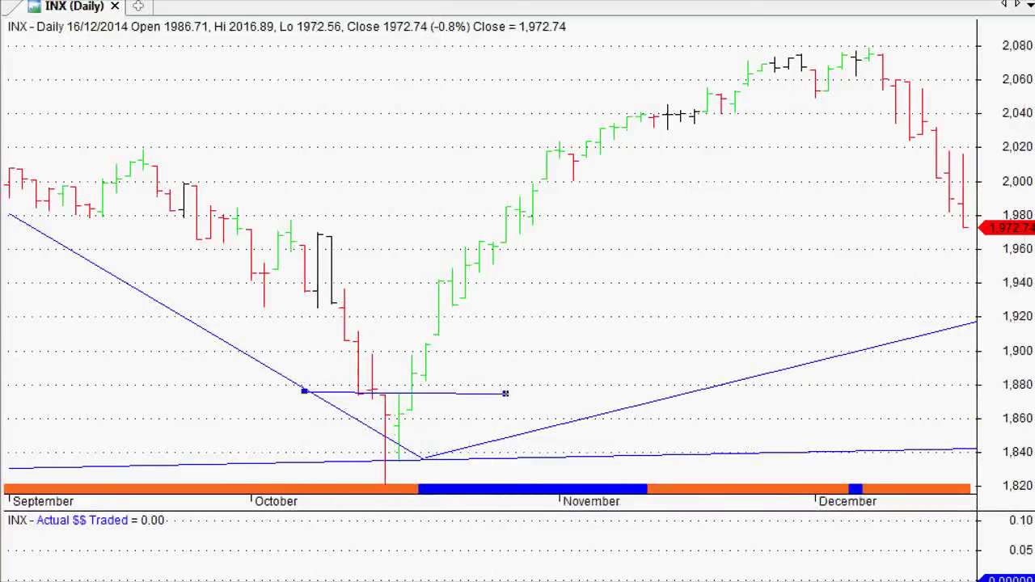
{"action": "left_click_drag", "start_coordinate": [304, 486], "coordinate": [520, 482]}
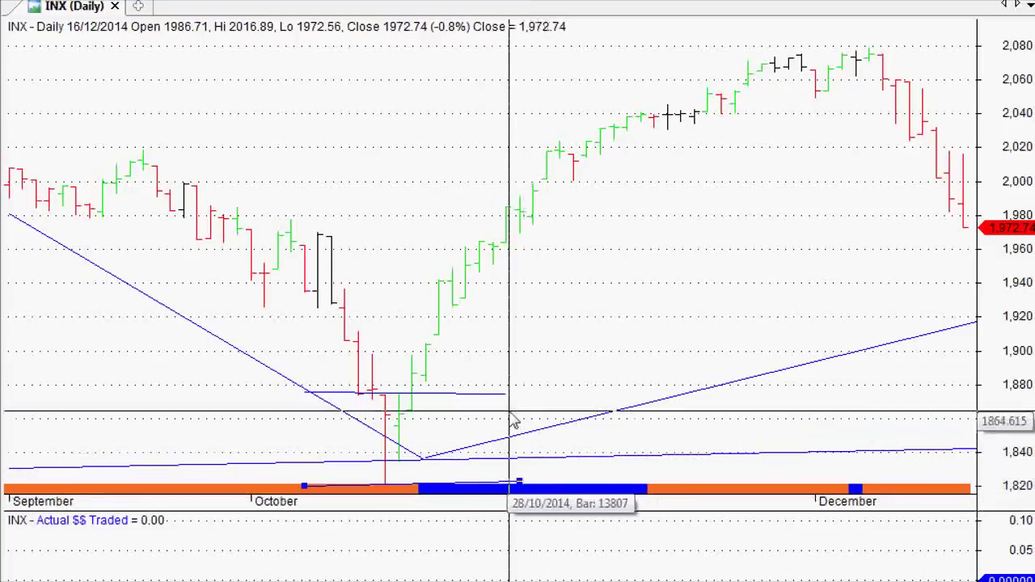
{"action": "key", "text": "Delete"}
{"action": "key", "text": "Delete"}
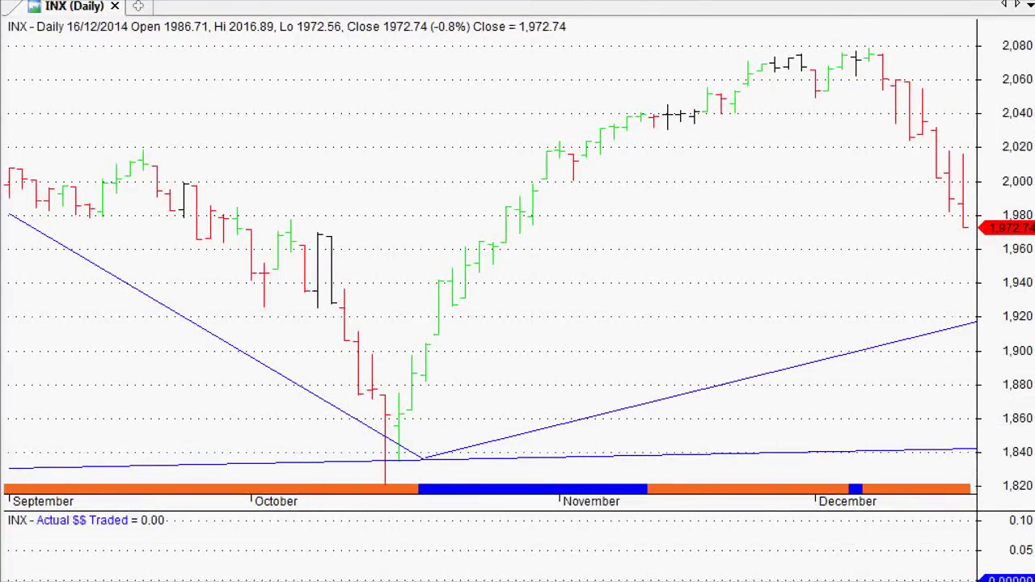
Draw a near-horizontal line at about 1,120 across the October 2011 low, and delete it.
{"action": "scroll", "coordinate": [489, 267], "scroll_direction": "left", "scroll_amount": 10}
{"action": "scroll", "coordinate": [489, 267], "scroll_direction": "down", "scroll_amount": 6}
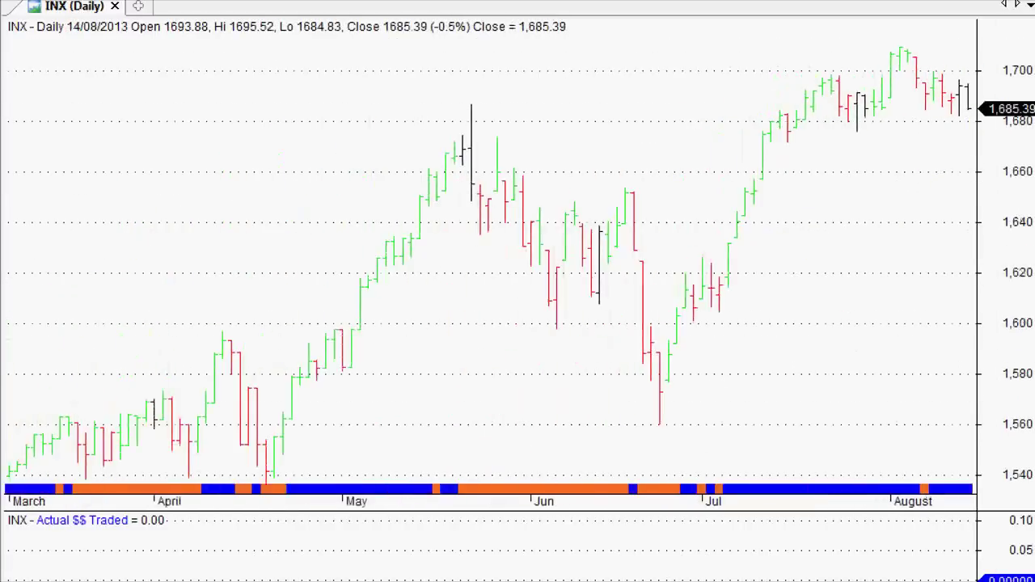
{"action": "key", "text": "minus"}
{"action": "key", "text": "minus"}
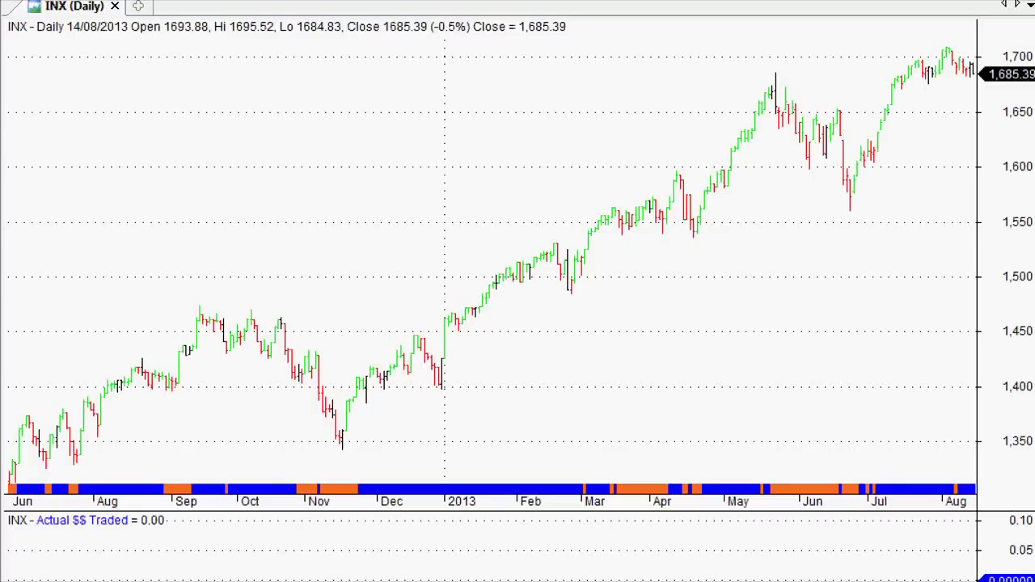
{"action": "scroll", "coordinate": [488, 267], "scroll_direction": "left", "scroll_amount": 8}
{"action": "scroll", "coordinate": [518, 259], "scroll_direction": "up", "scroll_amount": 10}
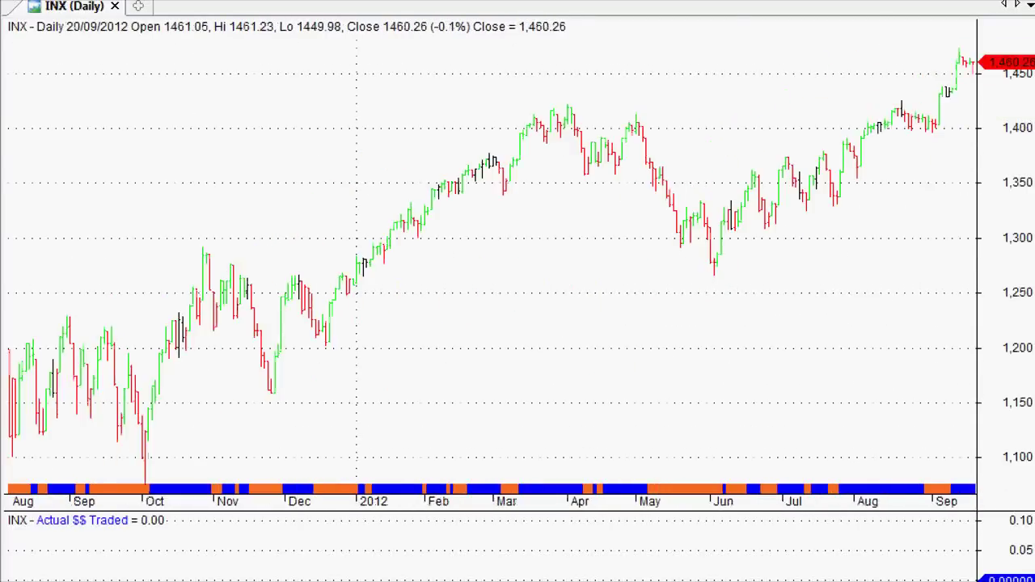
{"action": "key", "text": "plus"}
{"action": "key", "text": "plus"}
{"action": "key", "text": "plus"}
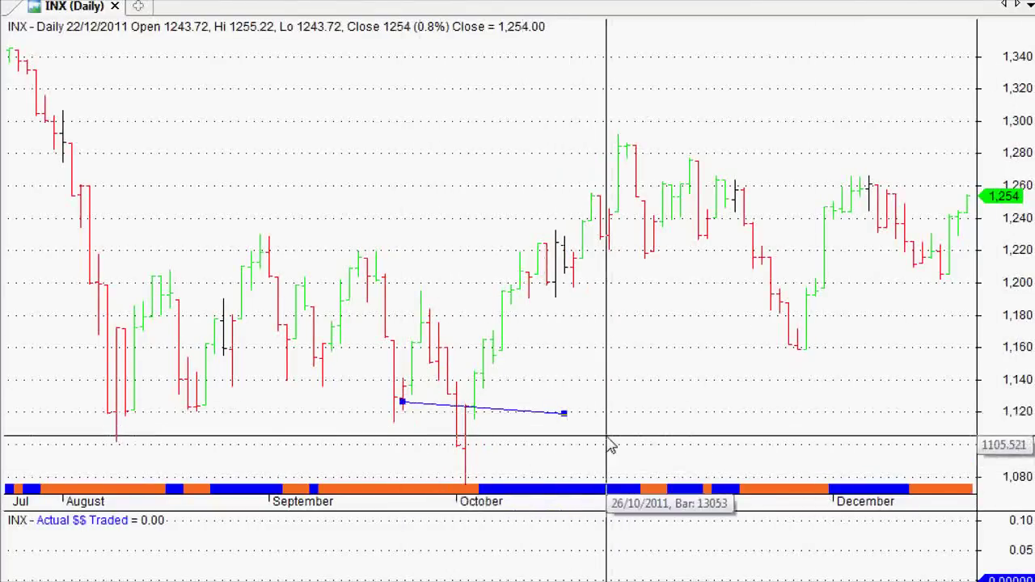
{"action": "key", "text": "Delete"}
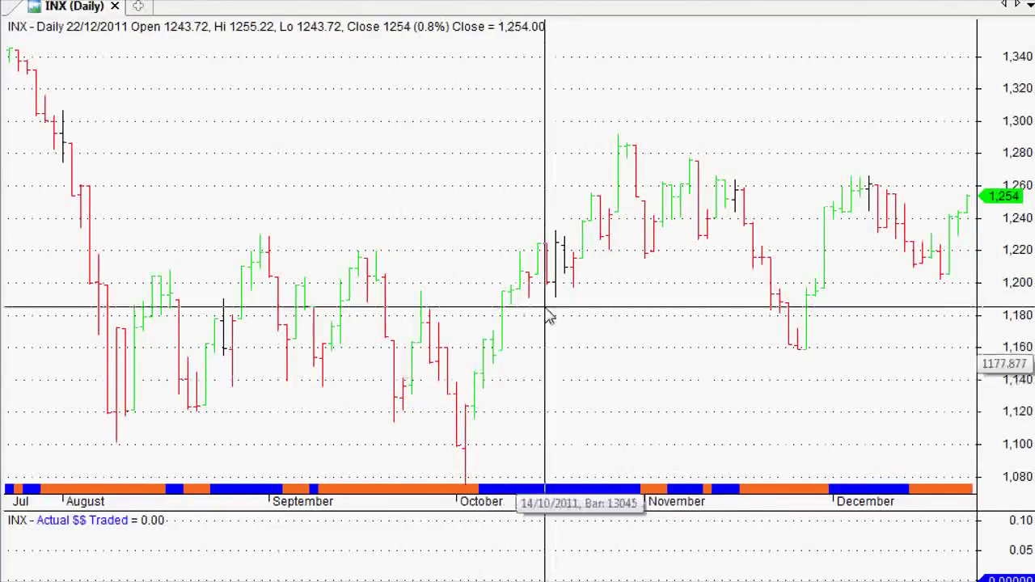
Draw a near-horizontal line at about 1,270 across the January and March 2008 lows, and delete it.
{"action": "key", "text": "Down"}
{"action": "key", "text": "Page_Up"}
{"action": "key", "text": "Page_Up"}
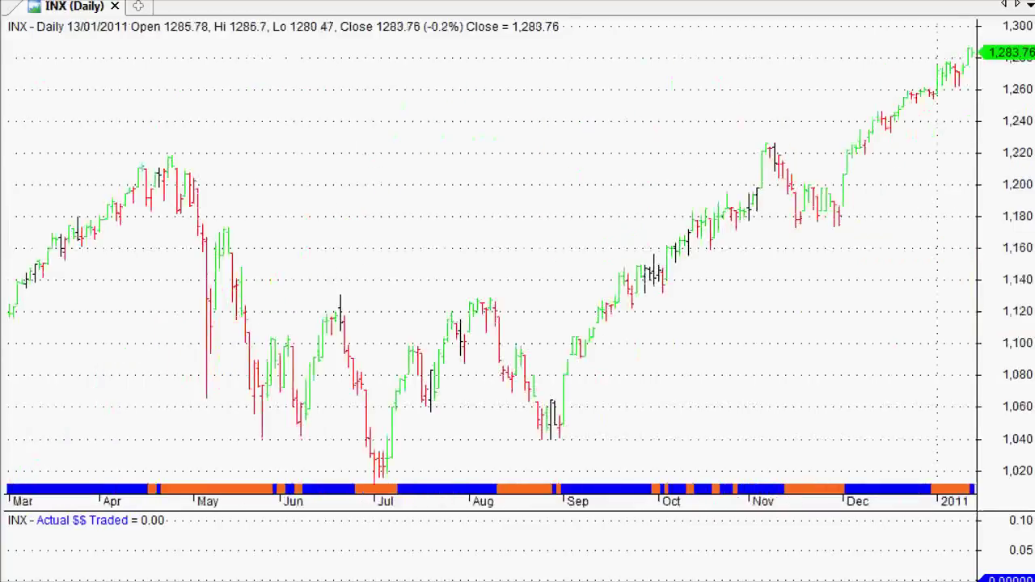
{"action": "scroll", "coordinate": [485, 259], "scroll_direction": "up", "scroll_amount": 20}
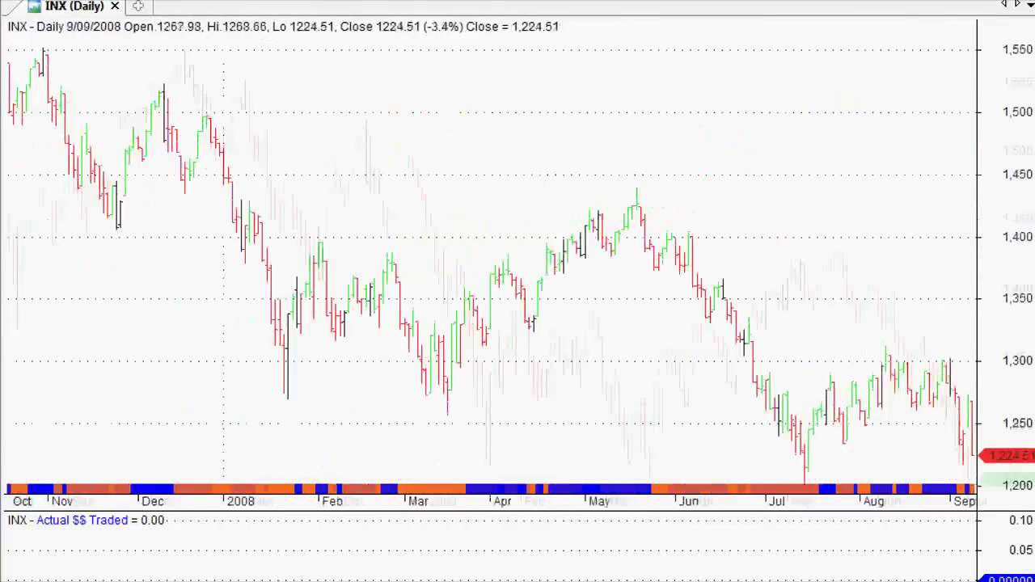
{"action": "scroll", "coordinate": [485, 259], "scroll_direction": "down", "scroll_amount": 5}
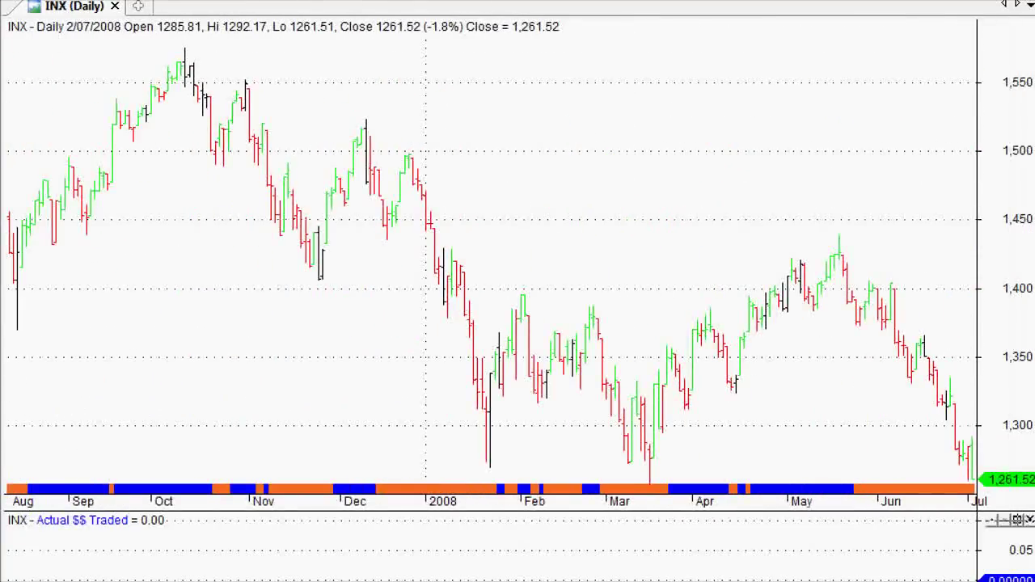
{"action": "key", "text": "Up"}
{"action": "key", "text": "Up"}
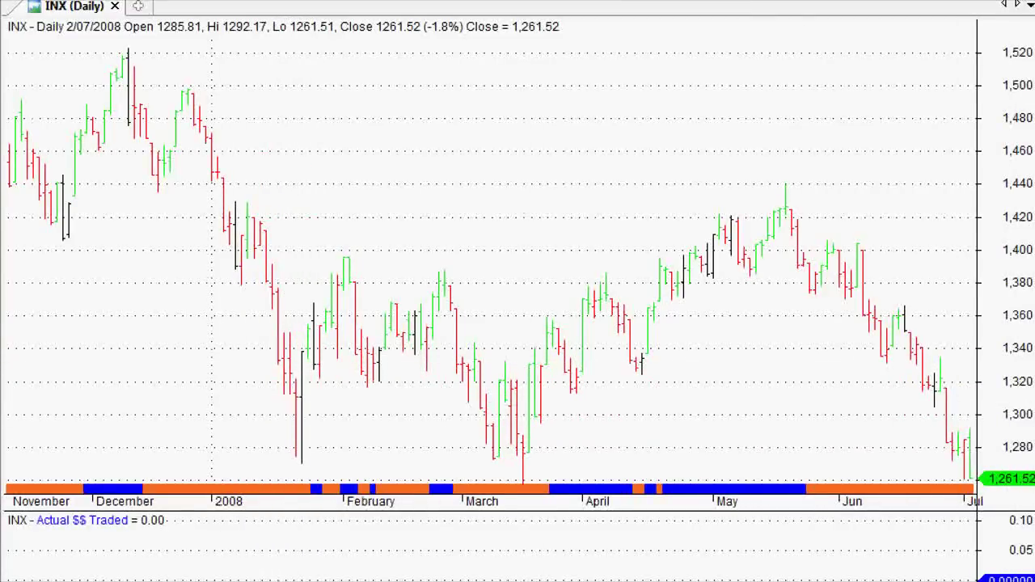
{"action": "key", "text": "Up"}
{"action": "key", "text": "Up"}
{"action": "key", "text": "Up"}
{"action": "key", "text": "Left"}
{"action": "key", "text": "Left"}
{"action": "key", "text": "Left"}
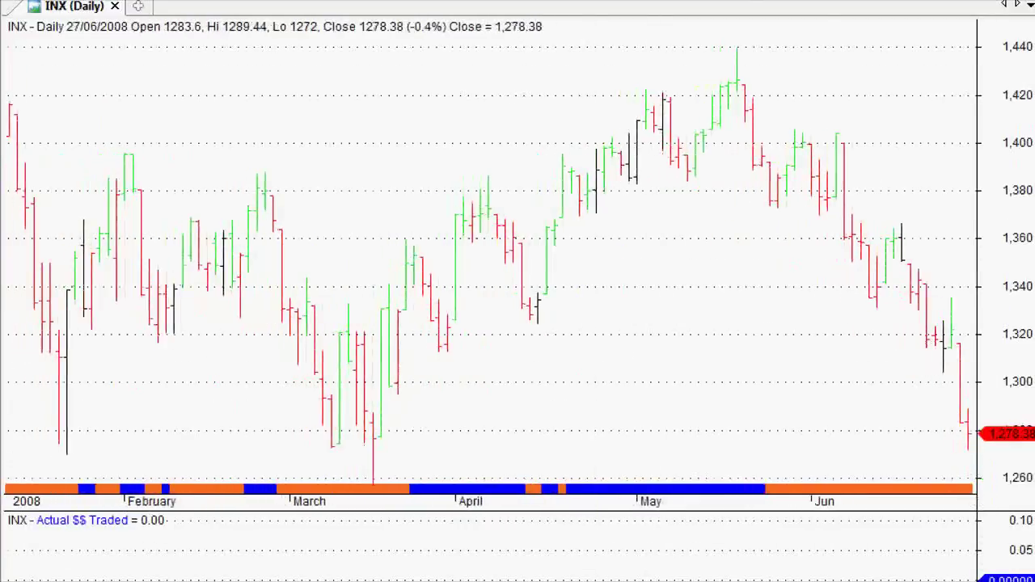
{"action": "key", "text": "Left"}
{"action": "key", "text": "Left"}
{"action": "key", "text": "Left"}
{"action": "key", "text": "Left"}
{"action": "key", "text": "Left"}
{"action": "key", "text": "Left"}
{"action": "key", "text": "Left"}
{"action": "key", "text": "Left"}
{"action": "key", "text": "Left"}
{"action": "key", "text": "Left"}
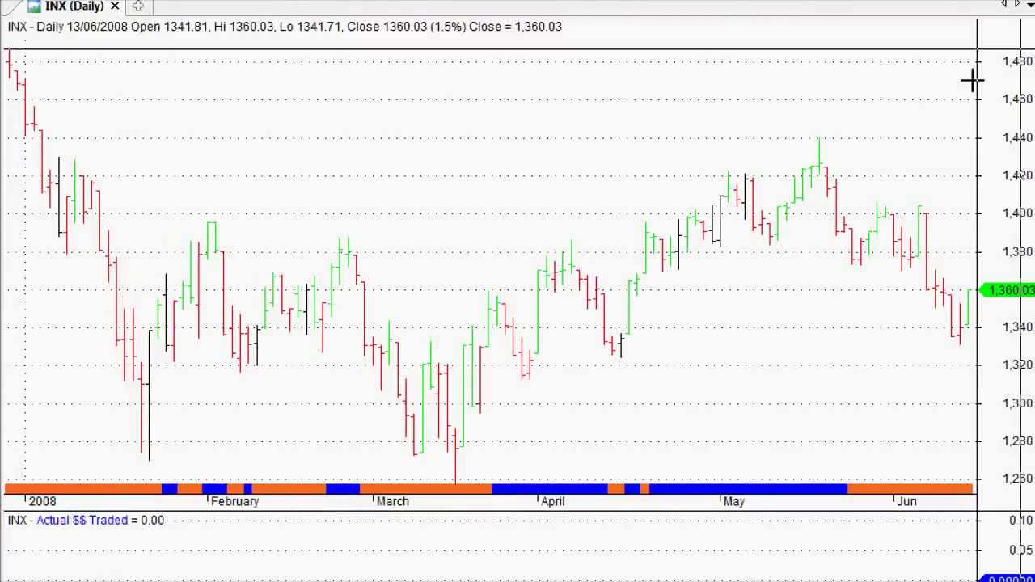
{"action": "left_click_drag", "start_coordinate": [58, 464], "coordinate": [695, 456]}
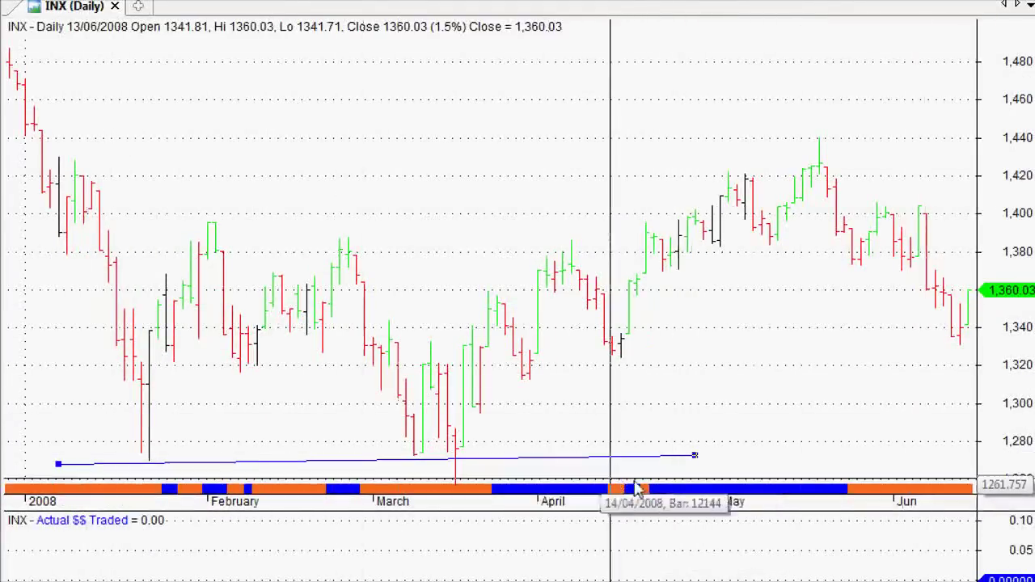
{"action": "key", "text": "Delete"}
Switch to the XAO daily chart and delete the near-horizontal trendline just below 5,100.
{"action": "left_click_drag", "start_coordinate": [10, 43], "coordinate": [528, 374]}
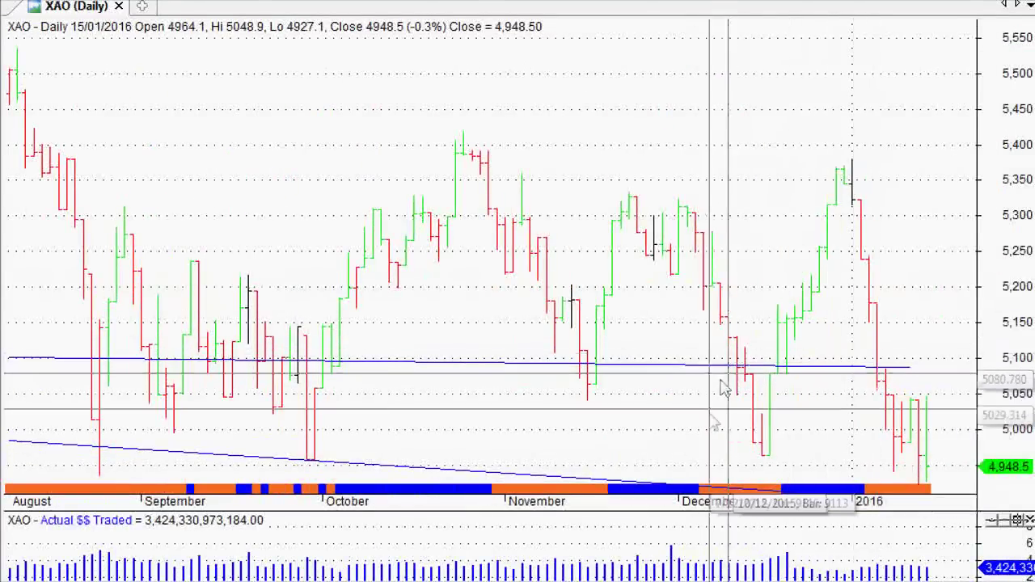
{"action": "left_click", "coordinate": [871, 365]}
{"action": "key", "text": "Delete"}
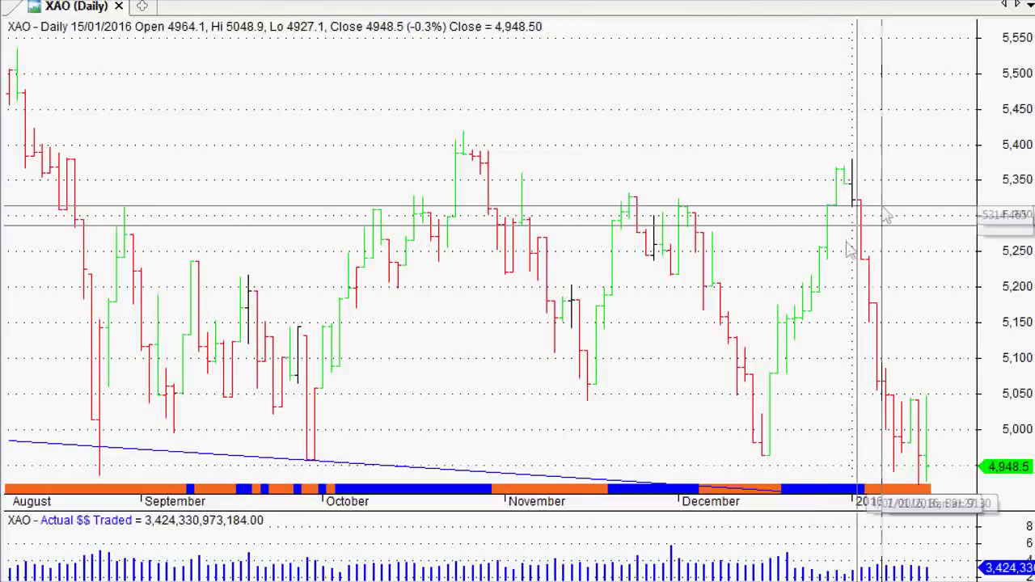
Sketch a three-line zigzag over the December 2015 rally, from about 5,000 to 5,165, down to 5,110 and up to 5,290.
{"action": "scroll", "coordinate": [719, 409], "scroll_direction": "up", "scroll_amount": 4}
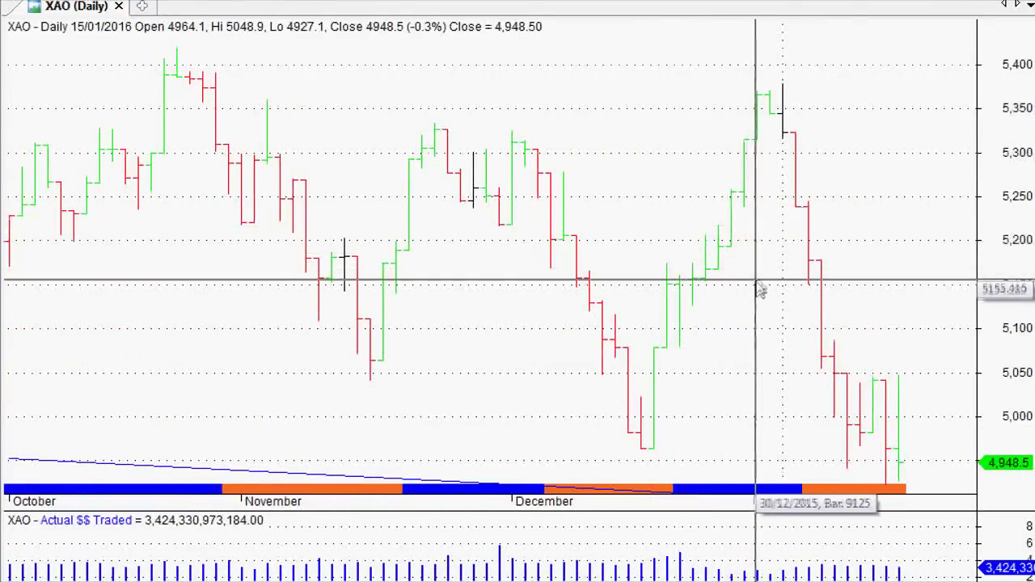
{"action": "mouse_move", "coordinate": [667, 414]}
{"action": "left_mouse_down"}
{"action": "mouse_move", "coordinate": [718, 275]}
{"action": "mouse_move", "coordinate": [756, 320]}
{"action": "left_mouse_up"}
{"action": "mouse_move", "coordinate": [757, 318]}
{"action": "left_mouse_down"}
{"action": "mouse_move", "coordinate": [770, 232]}
{"action": "mouse_move", "coordinate": [808, 161]}
{"action": "left_mouse_up"}
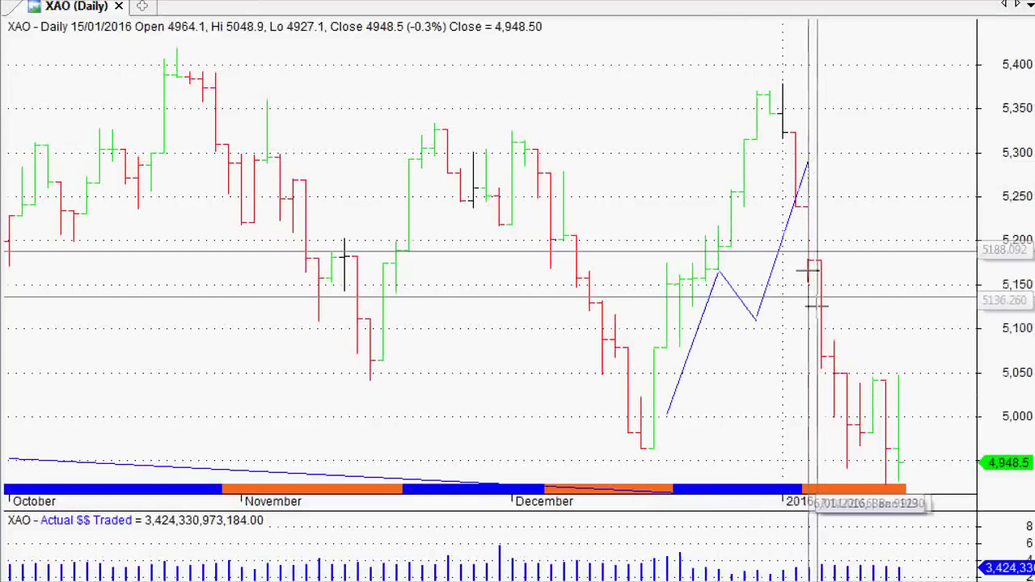
{"action": "left_click_drag", "start_coordinate": [796, 347], "coordinate": [842, 377]}
Delete the three zigzag lines drawn over the December 2015 to January 2016 bars.
{"action": "left_click", "coordinate": [761, 292]}
{"action": "key", "text": "Delete"}
{"action": "left_click", "coordinate": [740, 300]}
{"action": "key", "text": "Delete"}
{"action": "left_click", "coordinate": [705, 307]}
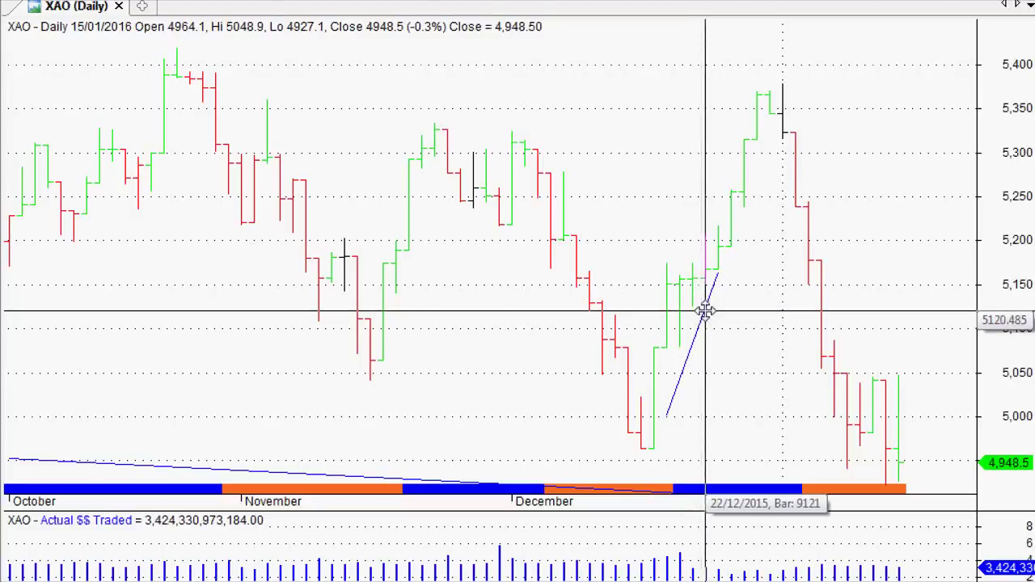
{"action": "key", "text": "Delete"}
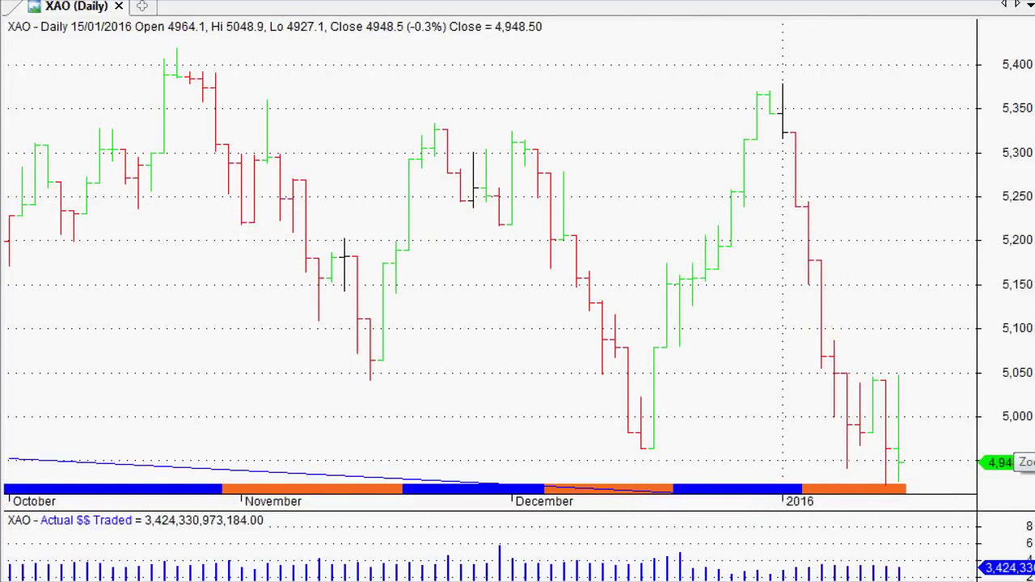
Examine the XAO daily chart back to early 2014, comparing the January 2016 lows with earlier lows along the descending trendline.
{"action": "key", "text": "minus"}
{"action": "key", "text": "minus"}
{"action": "key", "text": "minus"}
{"action": "key", "text": "minus"}
{"action": "key", "text": "minus"}
{"action": "key", "text": "minus"}
{"action": "key", "text": "minus"}
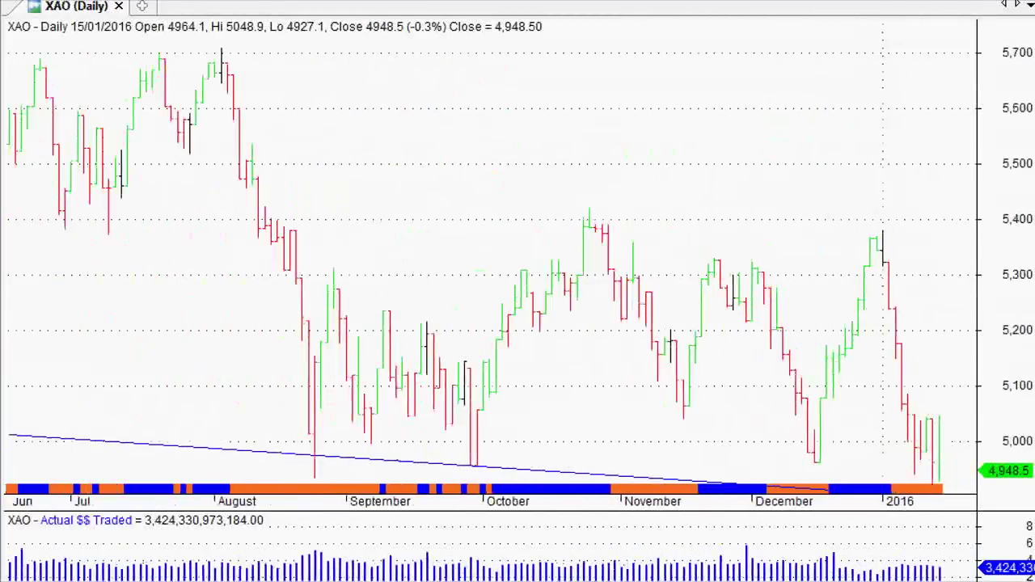
{"action": "scroll", "coordinate": [517, 267], "scroll_direction": "down", "scroll_amount": 8}
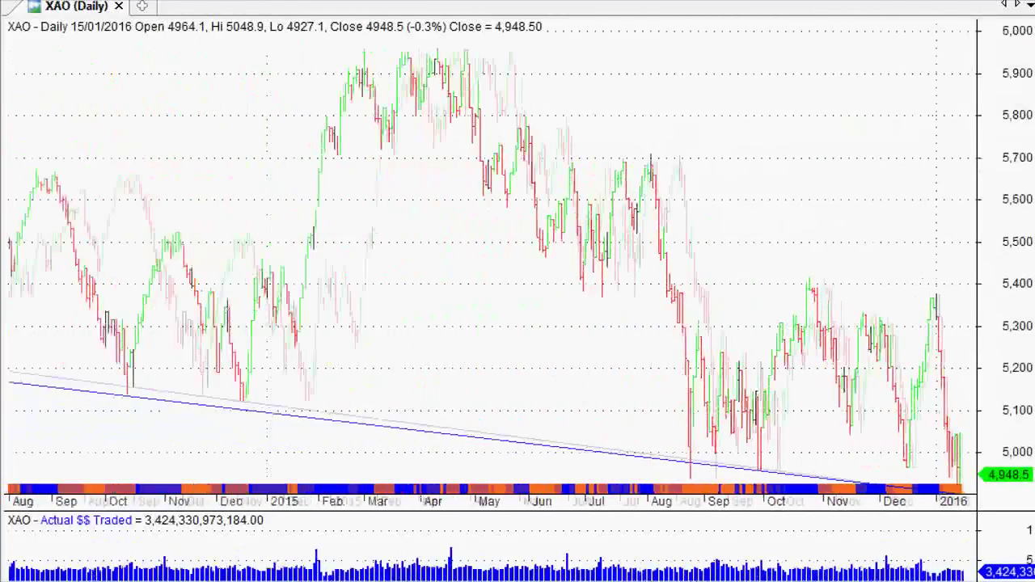
{"action": "scroll", "coordinate": [254, 266], "scroll_direction": "down", "scroll_amount": 3}
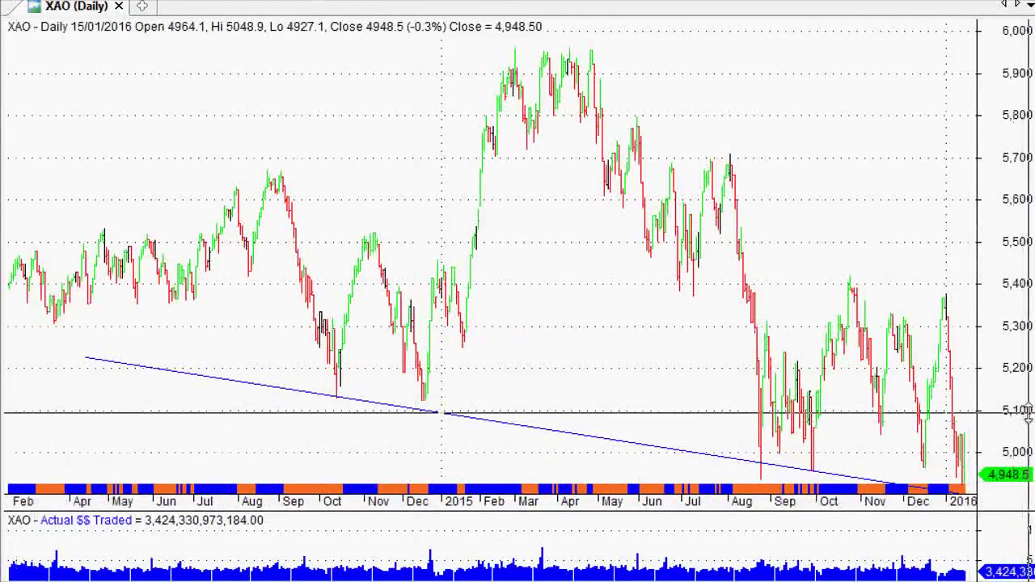
{"action": "scroll", "coordinate": [1021, 413], "scroll_direction": "up", "scroll_amount": 5}
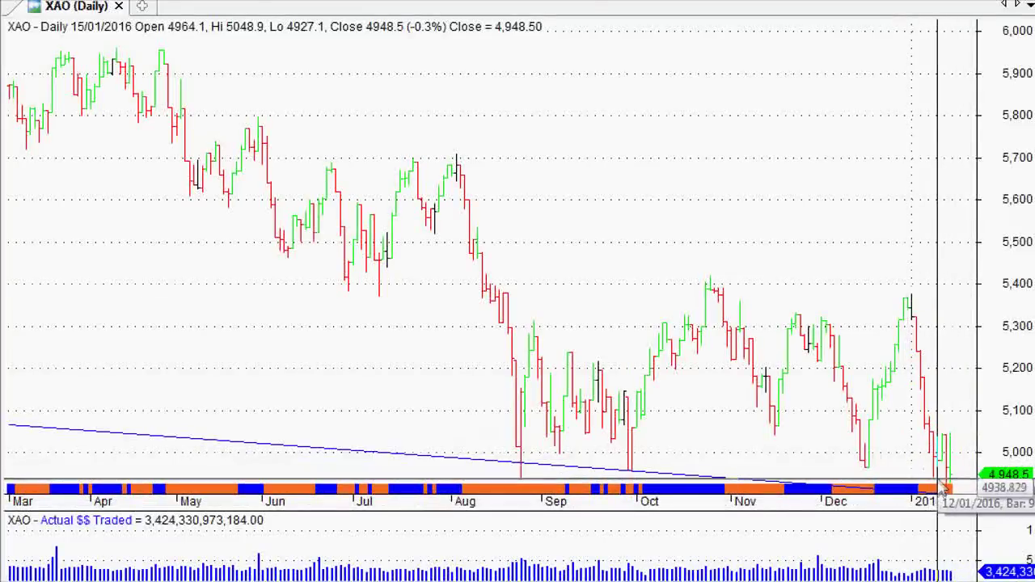
Draw Fibonacci levels from about 5,073 on the XAO descending trendline up to about 5,939 at the 2015 highs, and delete them.
{"action": "scroll", "coordinate": [1021, 435], "scroll_direction": "down", "scroll_amount": 5}
{"action": "left_click_drag", "start_coordinate": [491, 420], "coordinate": [574, 58]}
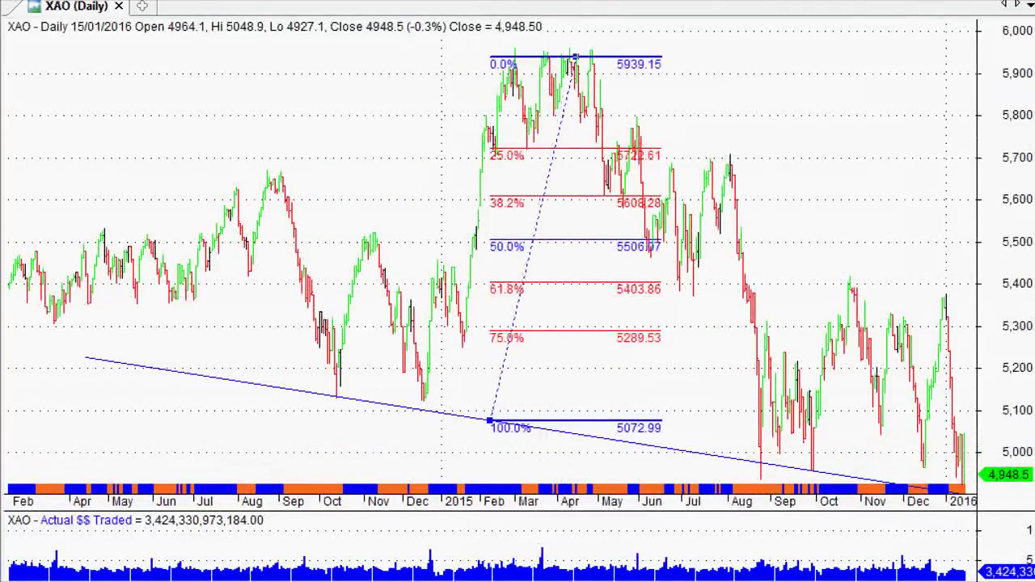
{"action": "scroll", "coordinate": [488, 267], "scroll_direction": "down", "scroll_amount": 5}
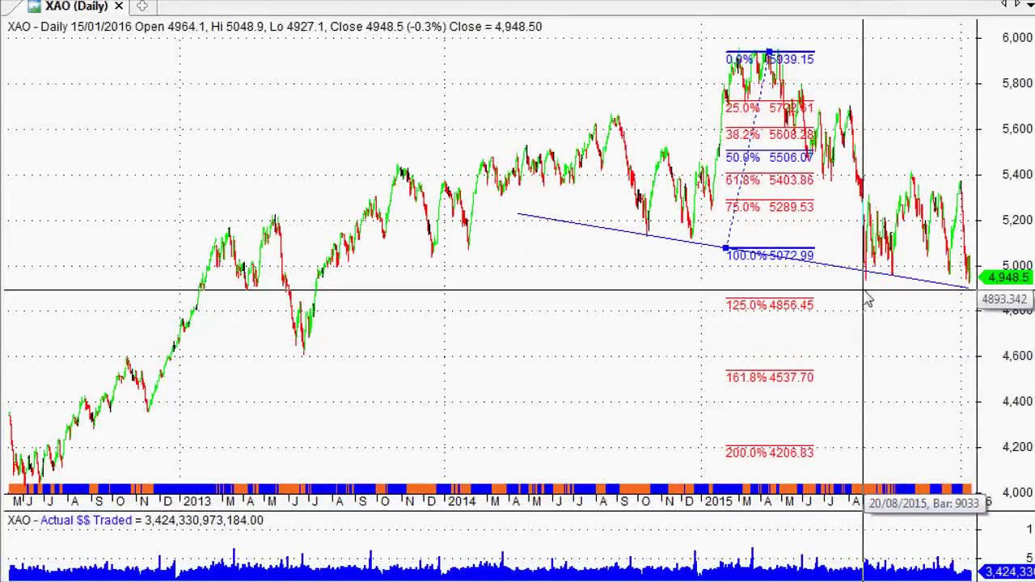
{"action": "key", "text": "Delete"}
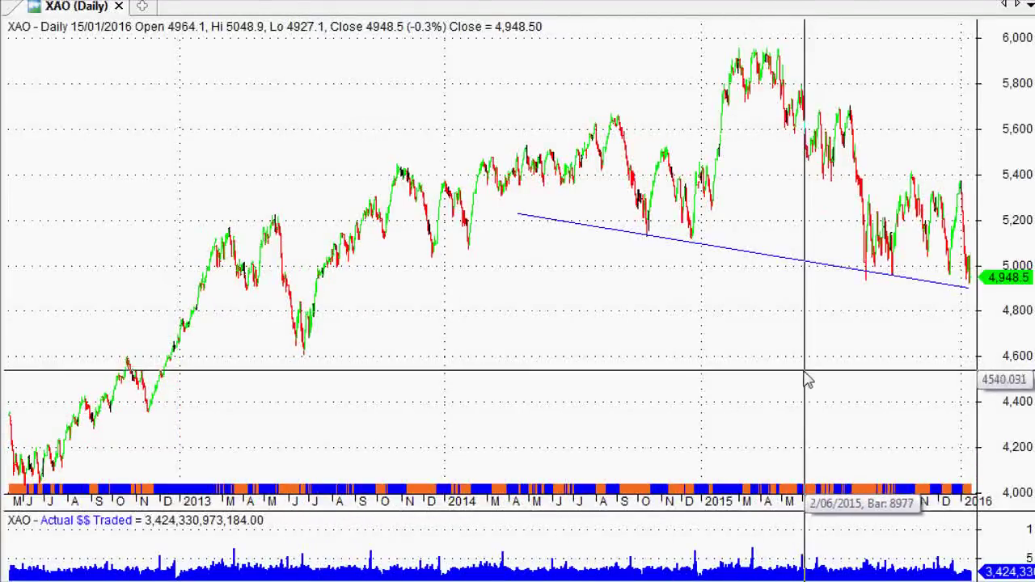
Switch to the FTSE daily chart and examine the lows along the descending trendline from 2014 to January 2016.
{"action": "key", "text": "Page_Down"}
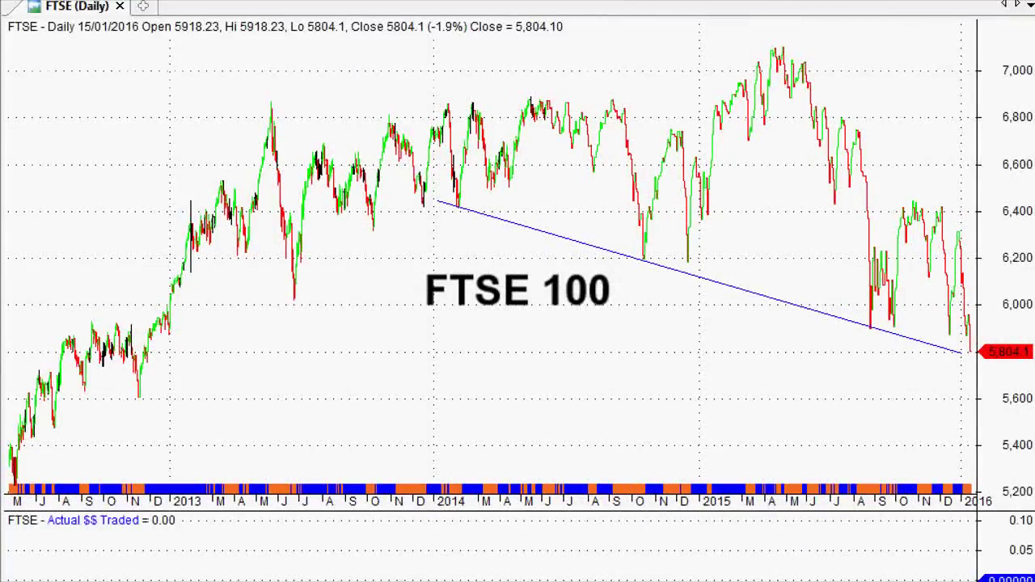
{"action": "key", "text": "ctrl+plus"}
{"action": "key", "text": "ctrl+plus"}
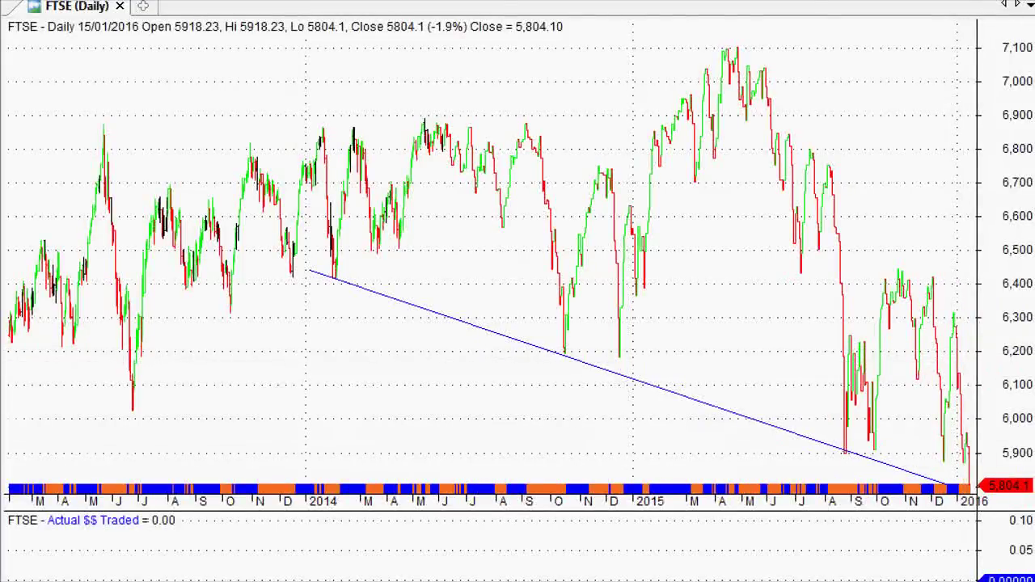
{"action": "scroll", "coordinate": [489, 267], "scroll_direction": "up", "scroll_amount": 2}
{"action": "key", "text": "KP_Subtract"}
{"action": "key", "text": "KP_Subtract"}
{"action": "key", "text": "KP_Subtract"}
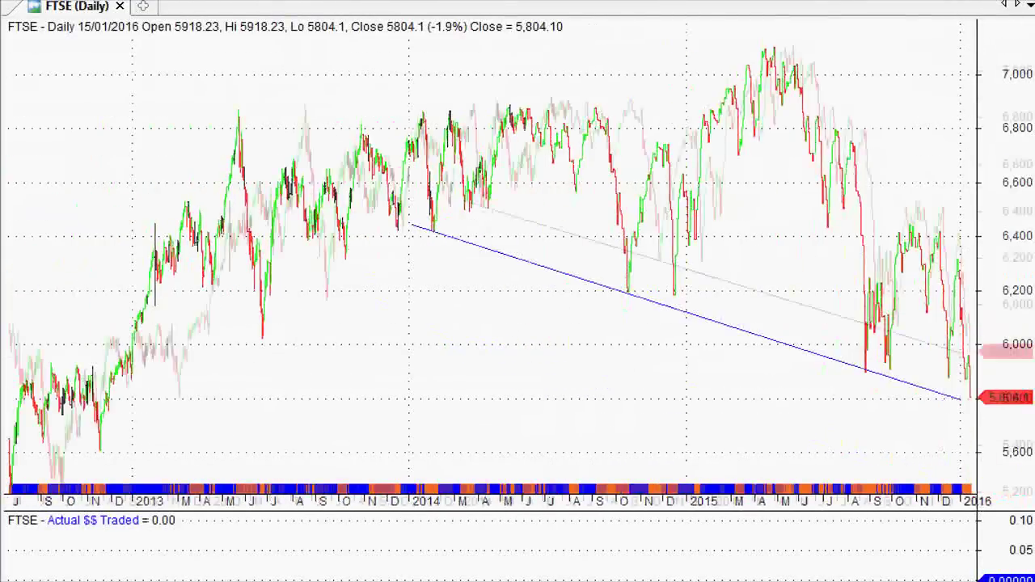
Draw Fibonacci levels from about 6,030 to 7,090 and a near-horizontal line at about 4,990 from the 2011 lows to January 2016.
{"action": "left_click_drag", "start_coordinate": [813, 250], "coordinate": [820, 50]}
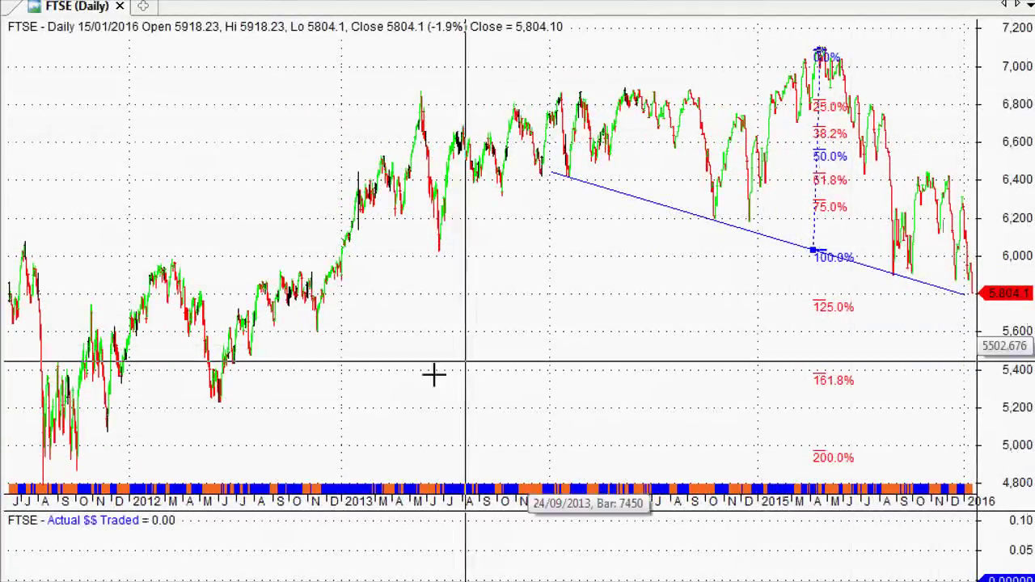
{"action": "left_click", "coordinate": [969, 449]}
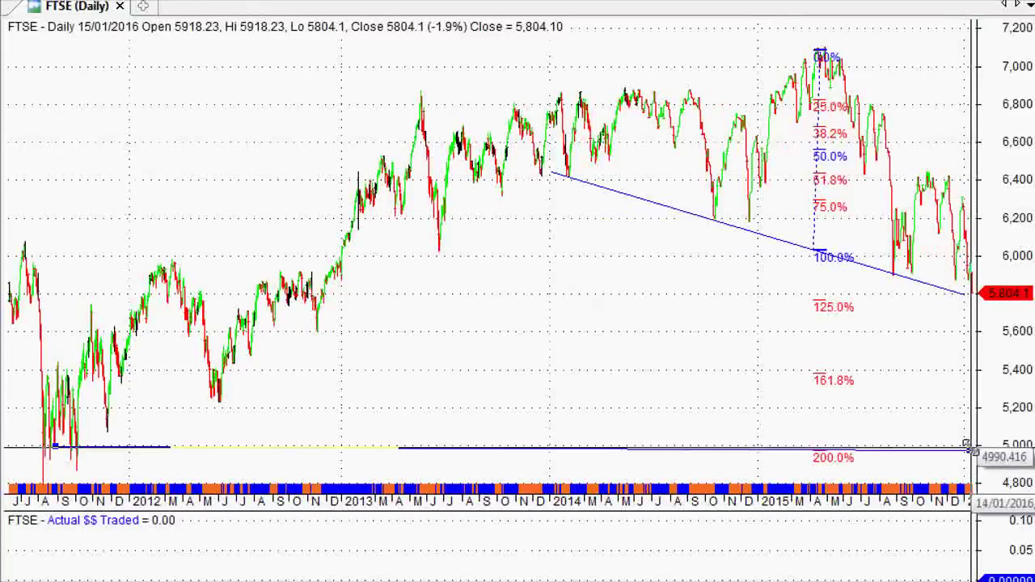
{"action": "left_click_drag", "start_coordinate": [970, 446], "coordinate": [970, 446]}
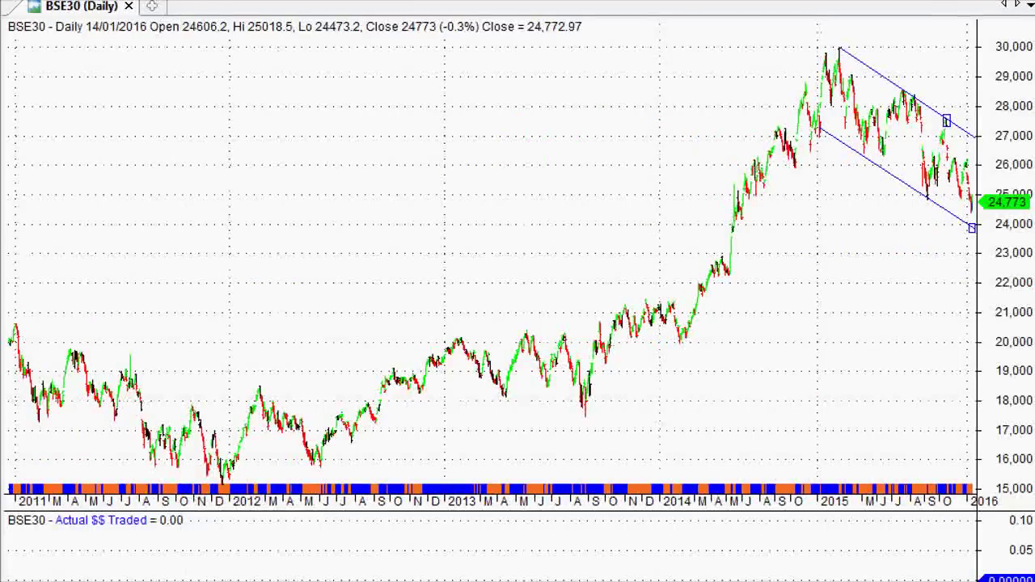
Examine the descending channel on the BSE30 daily chart, comparing the January 2016 bars with the September 2015 low and the lower line.
{"action": "scroll", "coordinate": [491, 267], "scroll_direction": "up", "scroll_amount": 6}
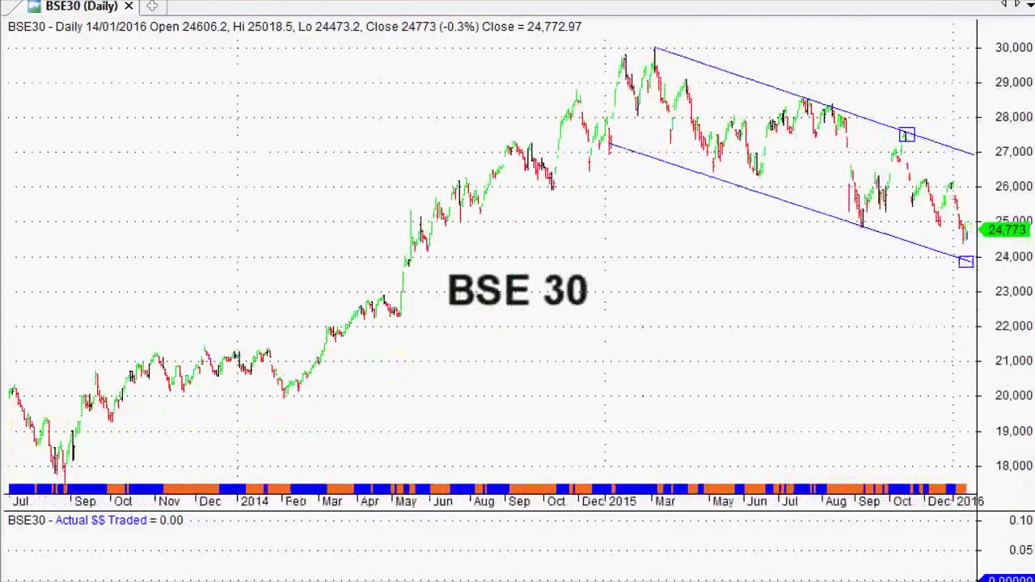
{"action": "scroll", "coordinate": [491, 266], "scroll_direction": "up", "scroll_amount": 3}
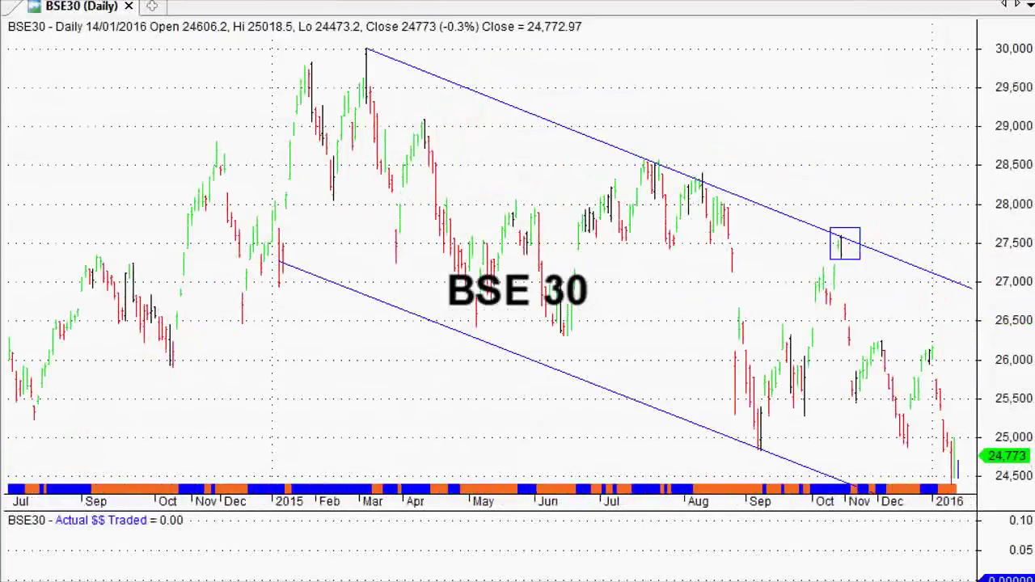
{"action": "scroll", "coordinate": [813, 228], "scroll_direction": "down", "scroll_amount": 1}
{"action": "scroll", "coordinate": [818, 237], "scroll_direction": "down", "scroll_amount": 3}
{"action": "scroll", "coordinate": [801, 277], "scroll_direction": "up", "scroll_amount": 3}
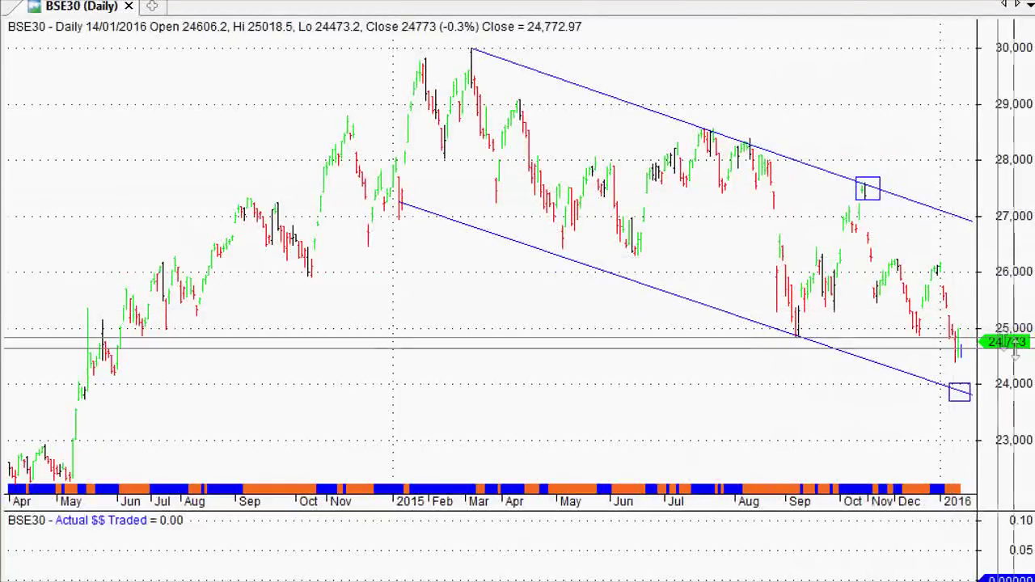
{"action": "scroll", "coordinate": [961, 400], "scroll_direction": "up", "scroll_amount": 1}
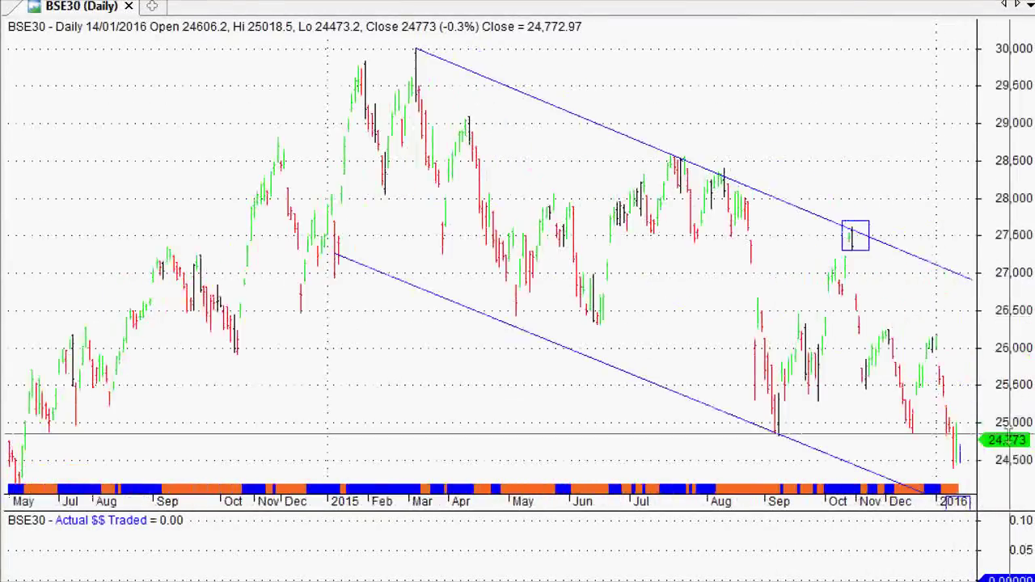
{"action": "scroll", "coordinate": [970, 348], "scroll_direction": "down", "scroll_amount": 1}
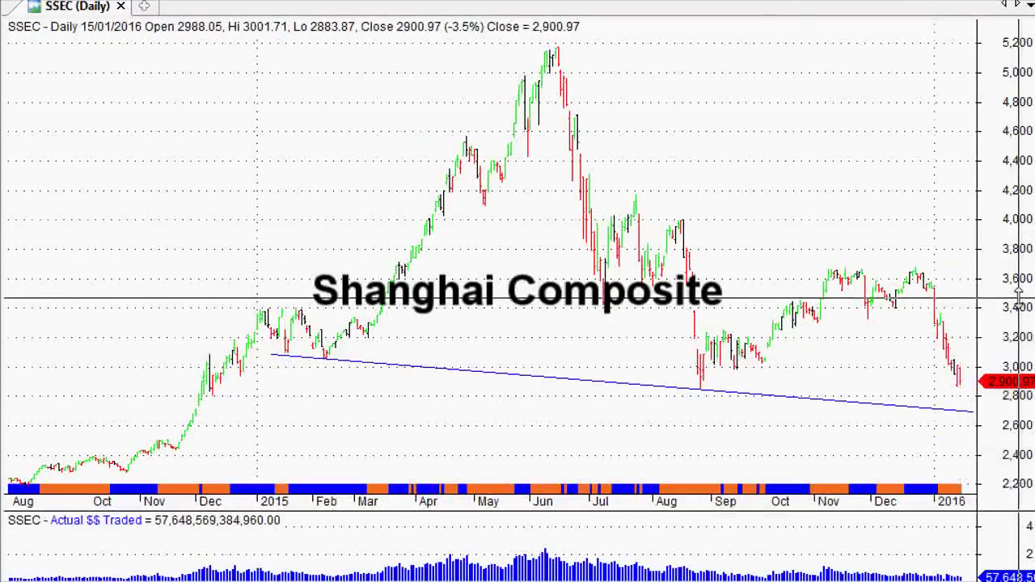
On the SSEC daily chart, box the trendline's January 2016 end and draw a Fibonacci extension from July's 4,200 high through August's low to about 3,638.
{"action": "left_click_drag", "start_coordinate": [954, 398], "coordinate": [974, 419]}
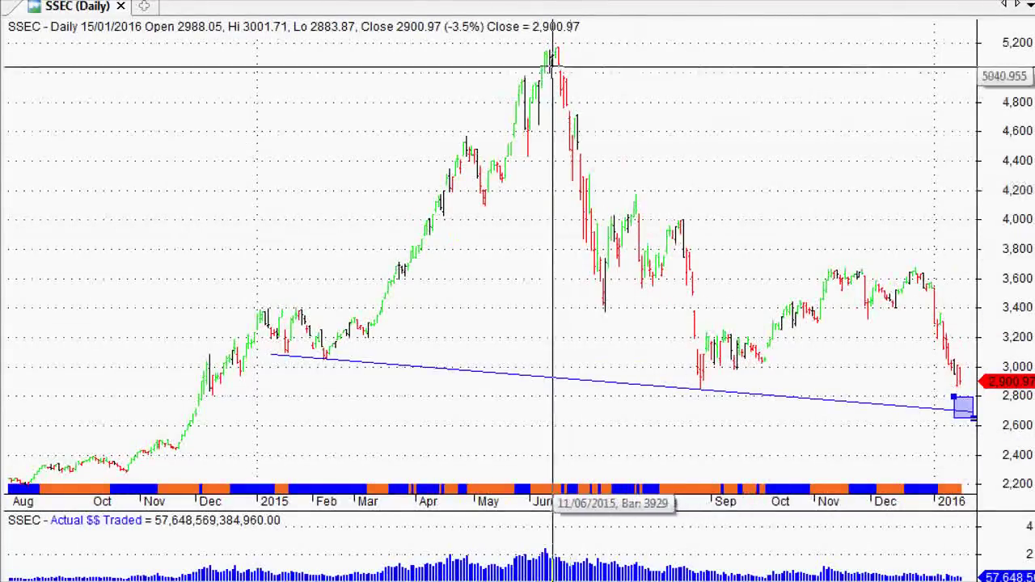
{"action": "mouse_move", "coordinate": [636, 196]}
{"action": "left_mouse_down"}
{"action": "mouse_move", "coordinate": [668, 241]}
{"action": "mouse_move", "coordinate": [702, 391]}
{"action": "left_mouse_up"}
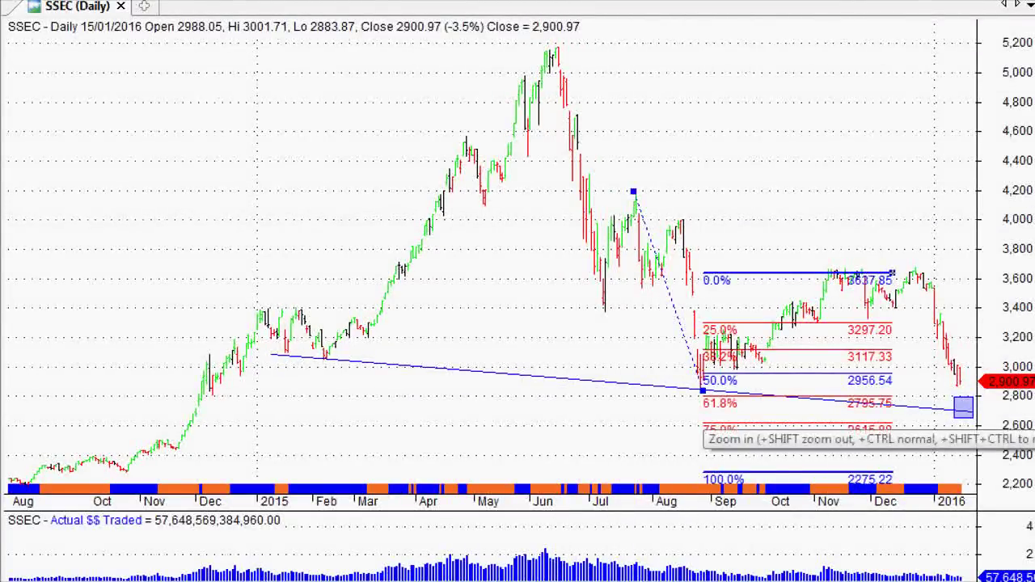
Draw two rising parallel lines around the August to December 2015 bars, from about 2,890 to 3,600 and from 3,215 to 3,920.
{"action": "left_click", "coordinate": [1034, 415]}
{"action": "left_click", "coordinate": [1034, 414]}
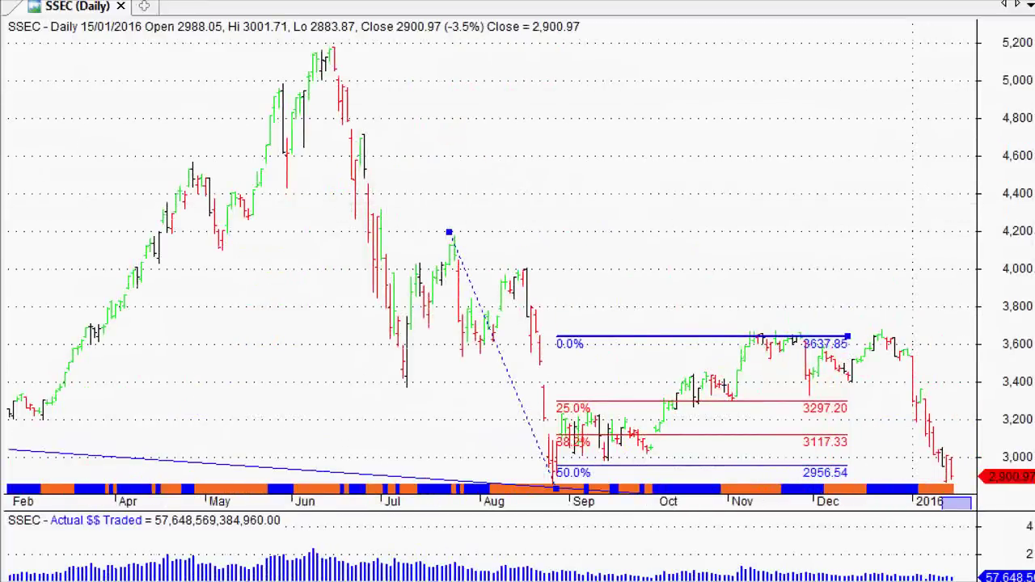
{"action": "left_click_drag", "start_coordinate": [550, 477], "coordinate": [919, 344]}
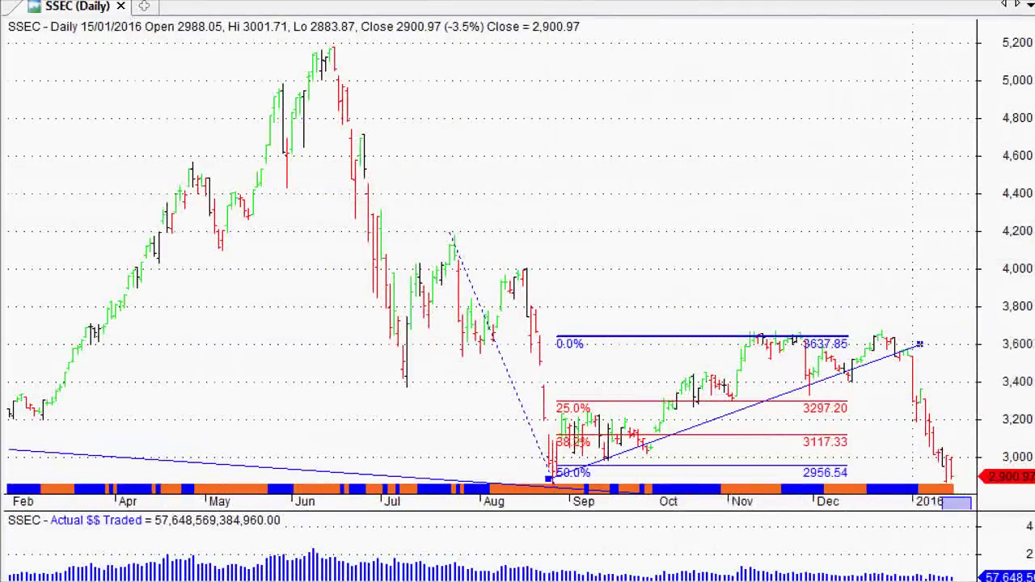
{"action": "left_click_drag", "start_coordinate": [527, 416], "coordinate": [907, 284]}
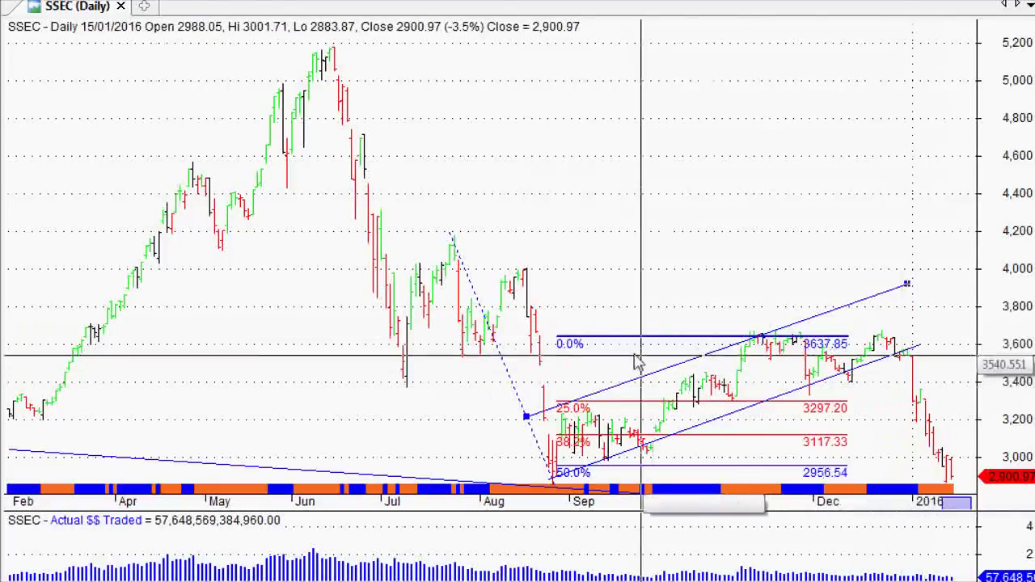
Delete both rising parallel lines drawn around the August to December 2015 bars.
{"action": "left_click", "coordinate": [862, 329]}
{"action": "key", "text": "Delete"}
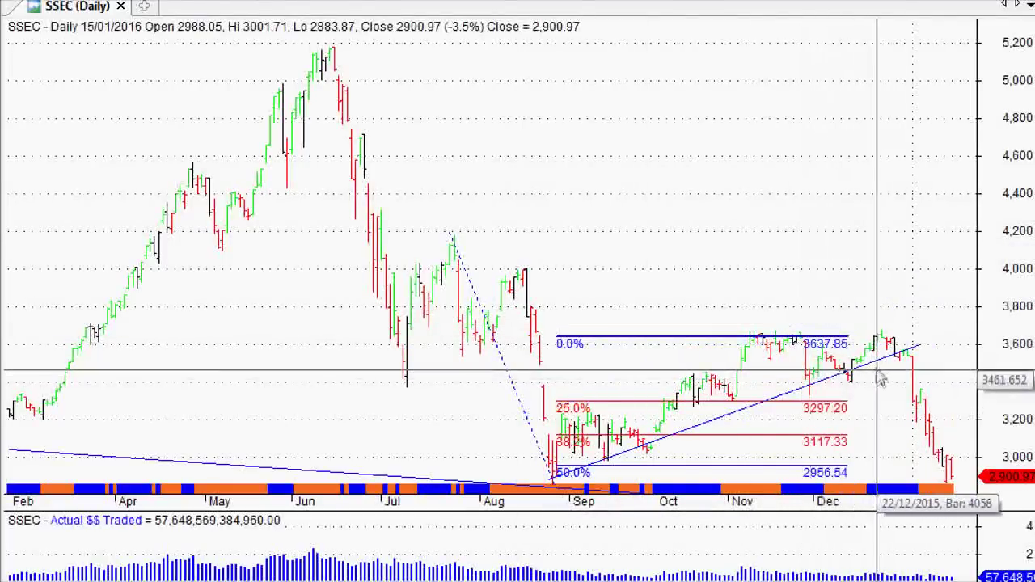
{"action": "key", "text": "Delete"}
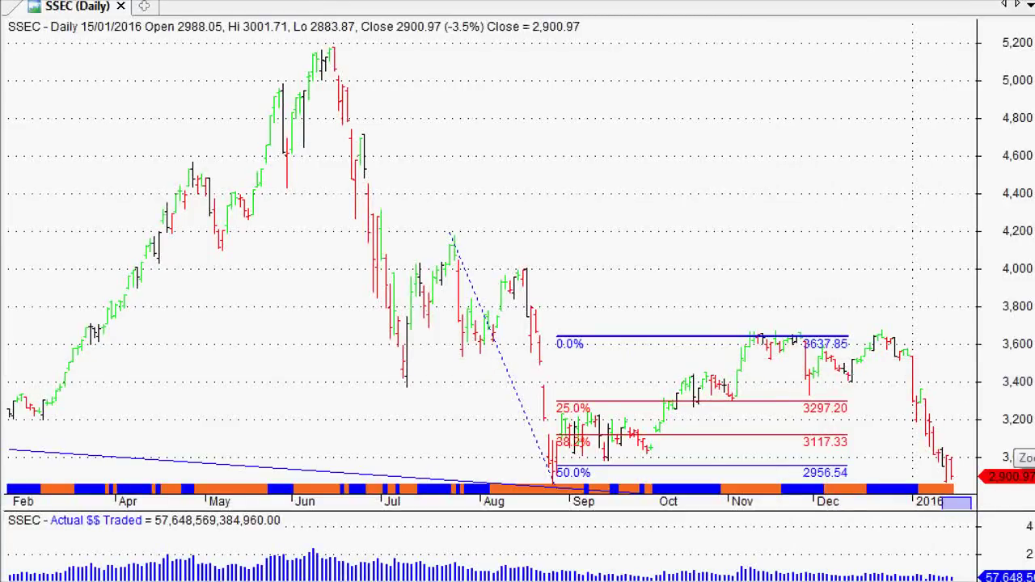
Inspect the Fibonacci extension's 100% level and the trendline's value near January 2016, and delete the Fibonacci extension from the SSEC chart.
{"action": "scroll", "coordinate": [489, 255], "scroll_direction": "down", "scroll_amount": 4}
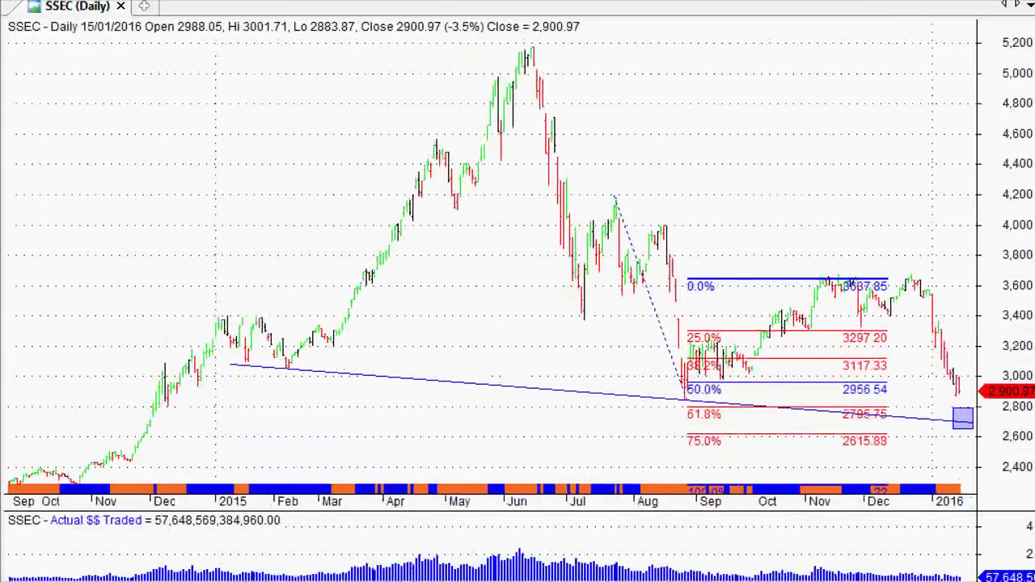
{"action": "scroll", "coordinate": [963, 419], "scroll_direction": "down", "scroll_amount": 3}
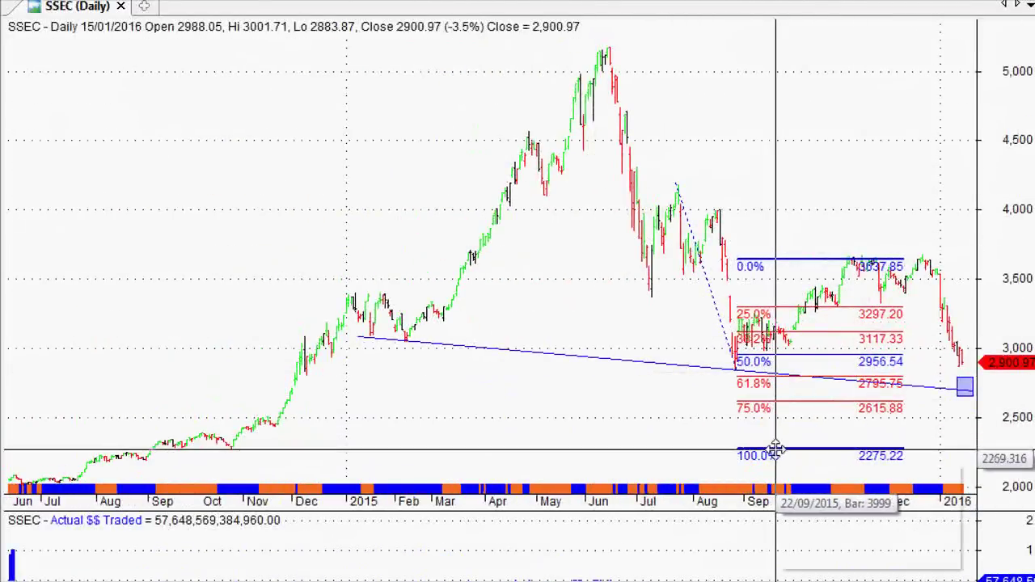
{"action": "mouse_move", "coordinate": [775, 450]}
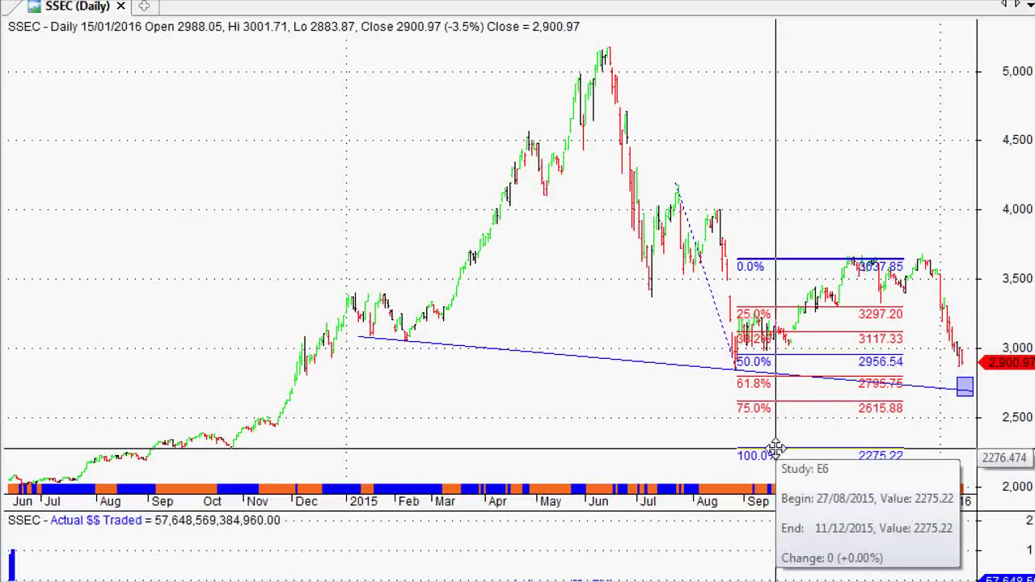
{"action": "scroll", "coordinate": [1017, 397], "scroll_direction": "up", "scroll_amount": 3}
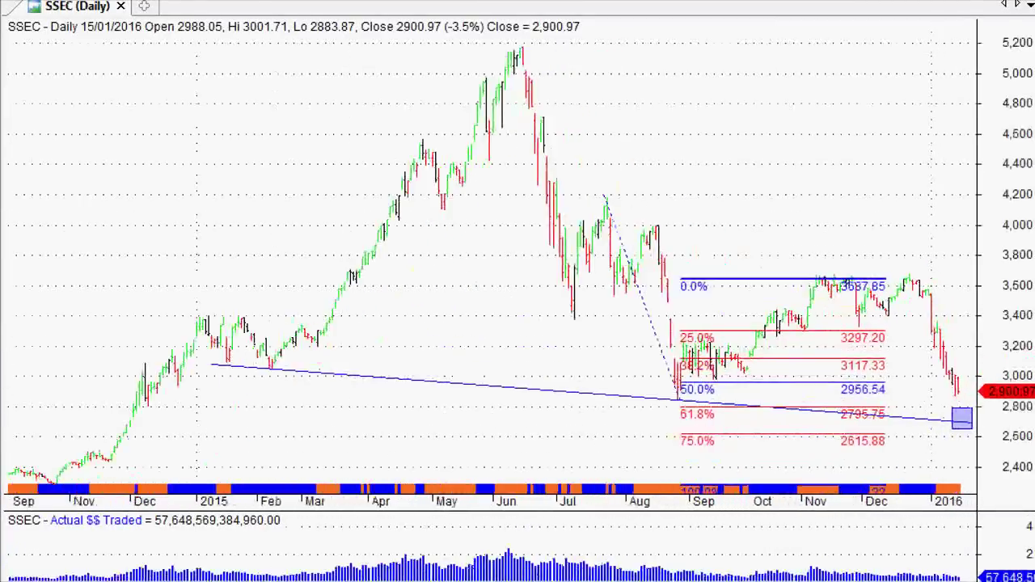
{"action": "scroll", "coordinate": [1027, 442], "scroll_direction": "down", "scroll_amount": 1}
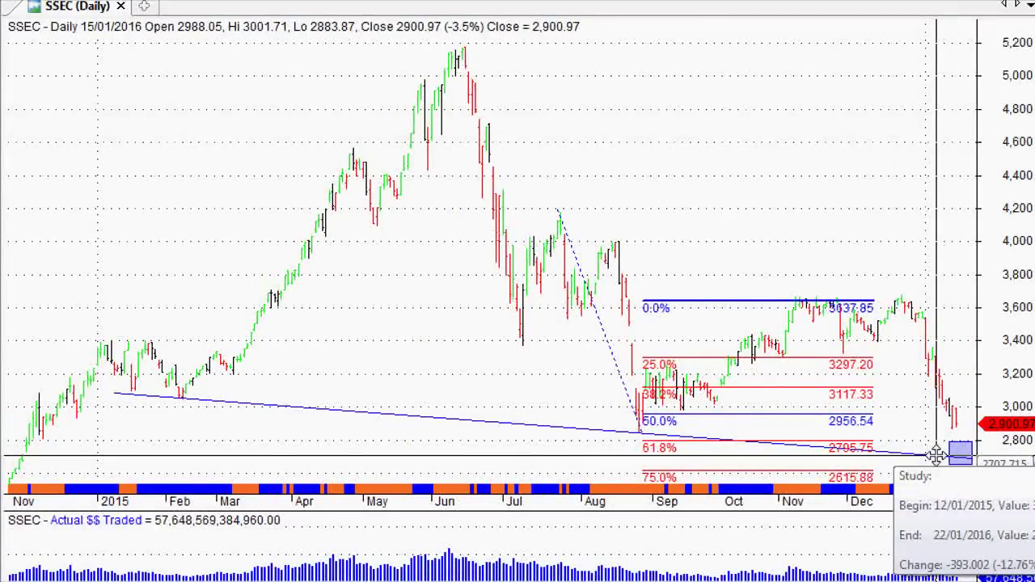
{"action": "left_click", "coordinate": [709, 301]}
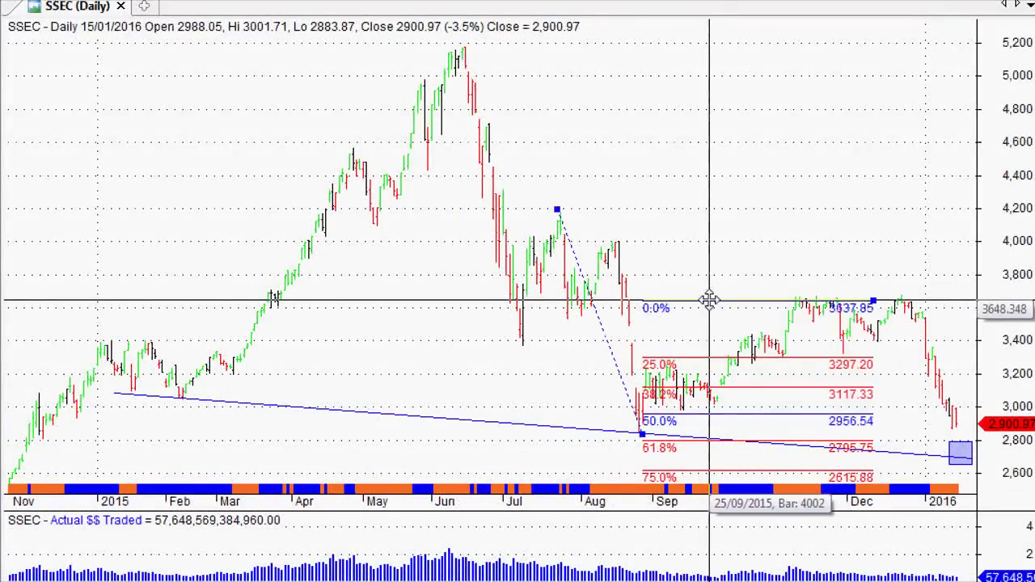
{"action": "key", "text": "Delete"}
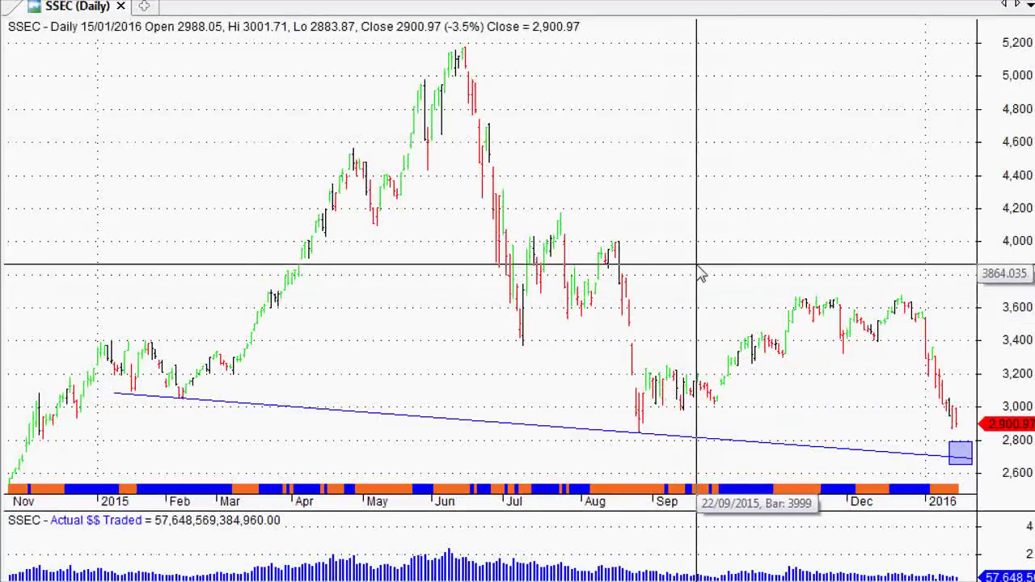
{"action": "mouse_move", "coordinate": [701, 275]}
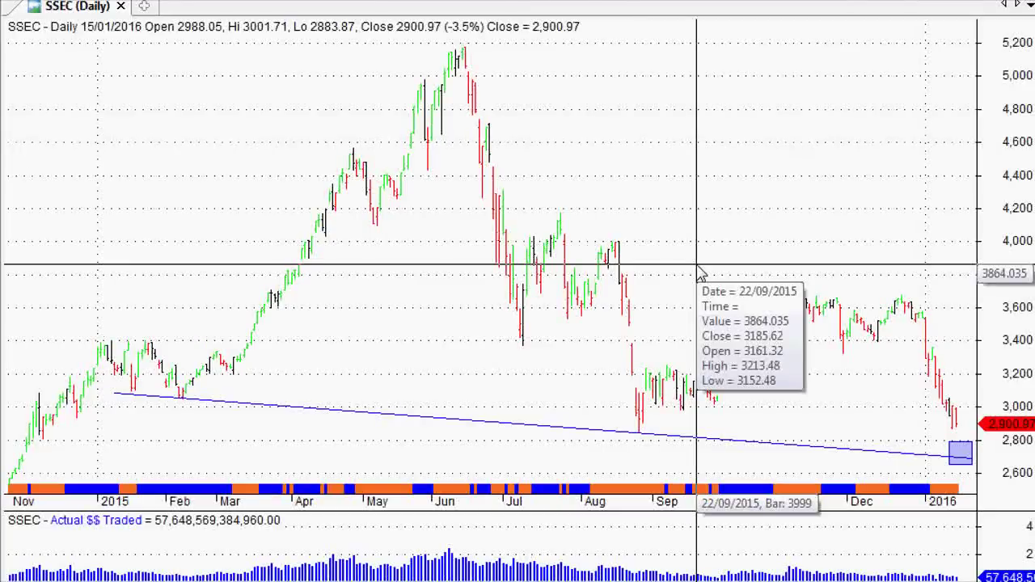